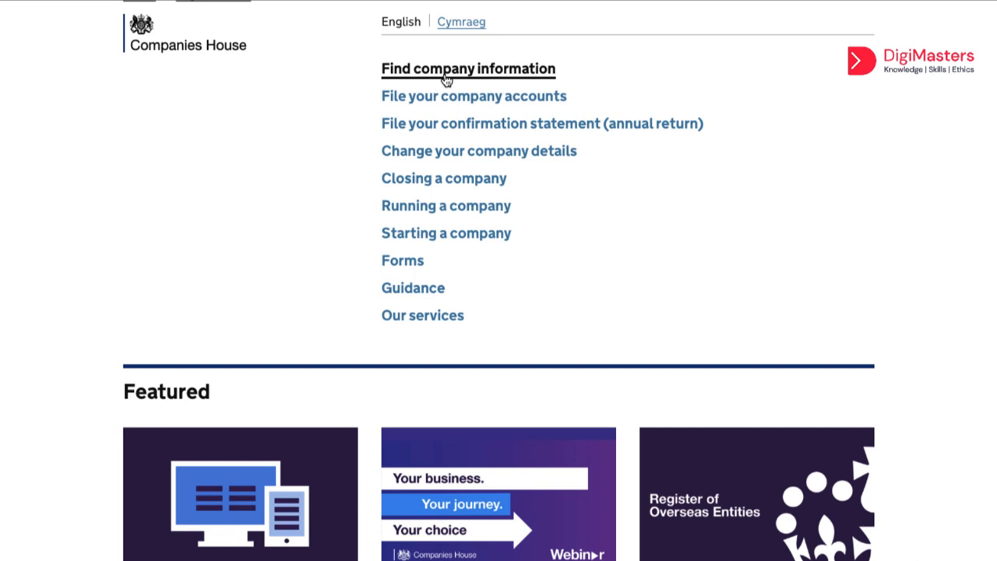
Go from Starting a company to the Register your company with Companies House guidance.
left_click(451, 244)
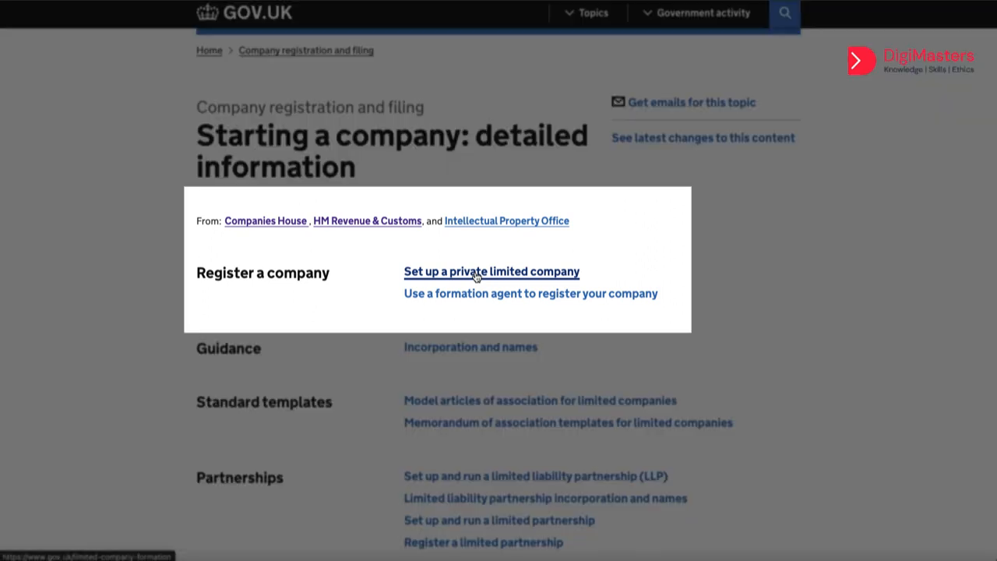
left_click(475, 274)
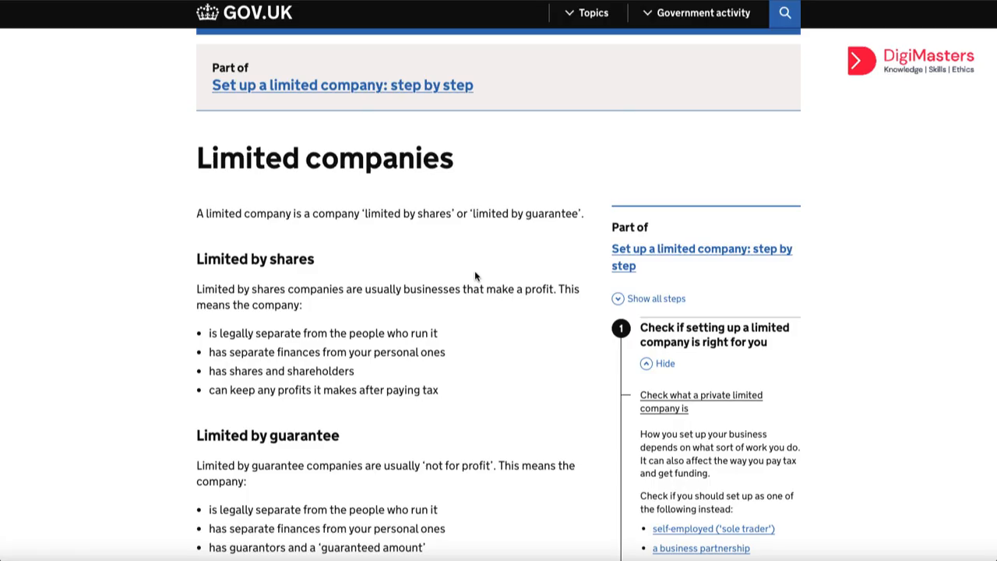
scroll(476, 276, "down", 10)
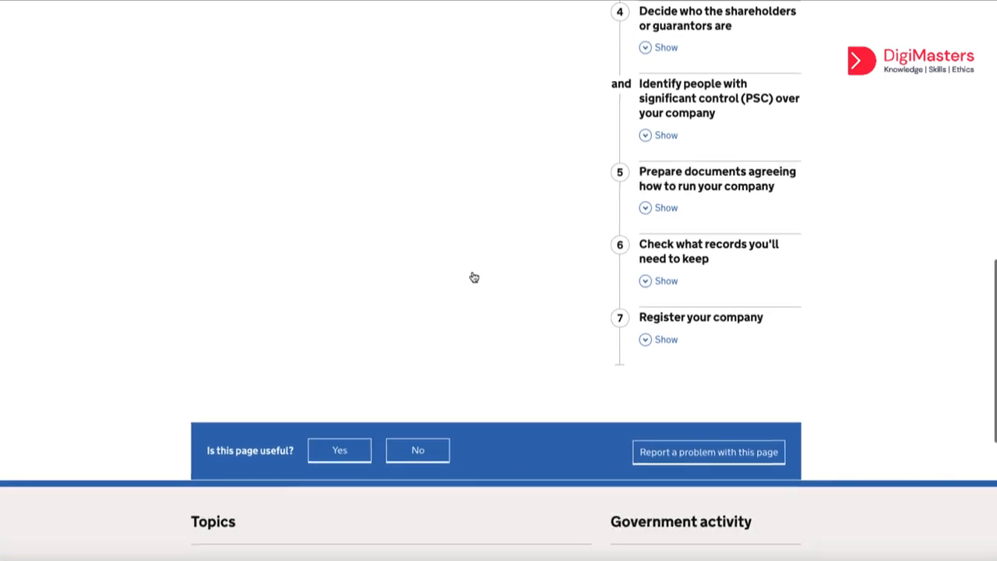
left_click(694, 319)
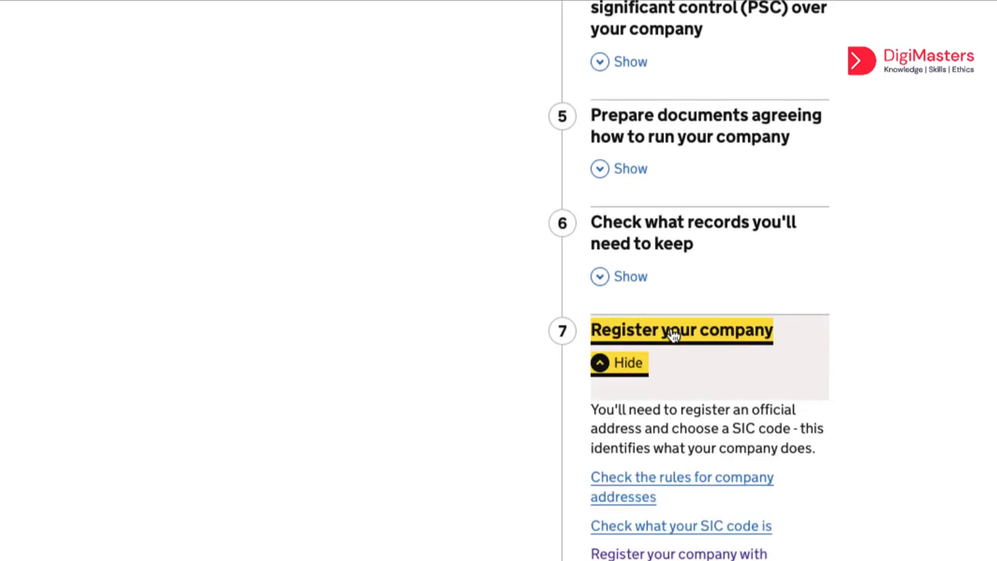
scroll(808, 384, "down", 3)
left_click(662, 402)
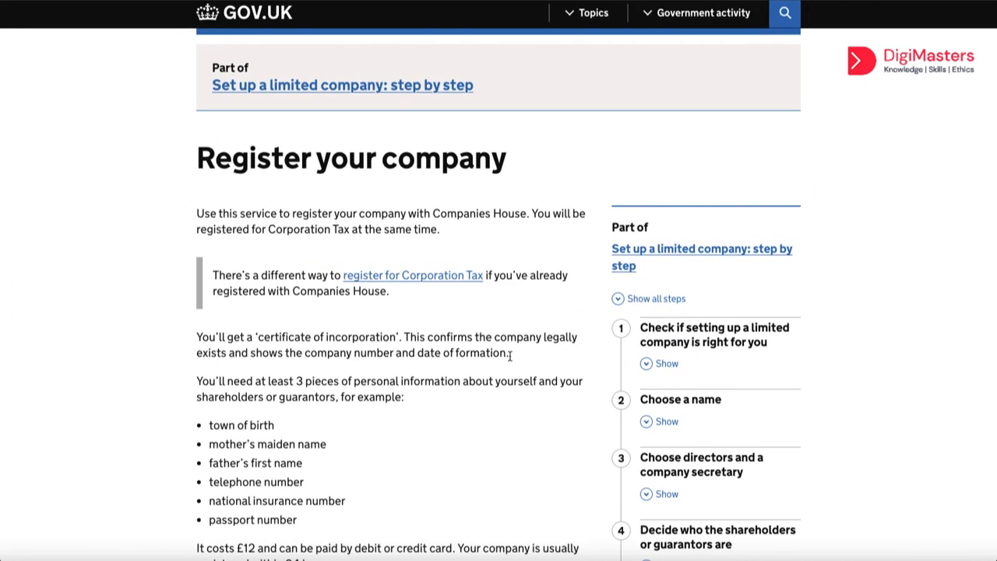
Review the required personal details and the £12 fee, then start the online registration.
scroll(510, 356, "down", 2)
left_click_drag(211, 316, 359, 387)
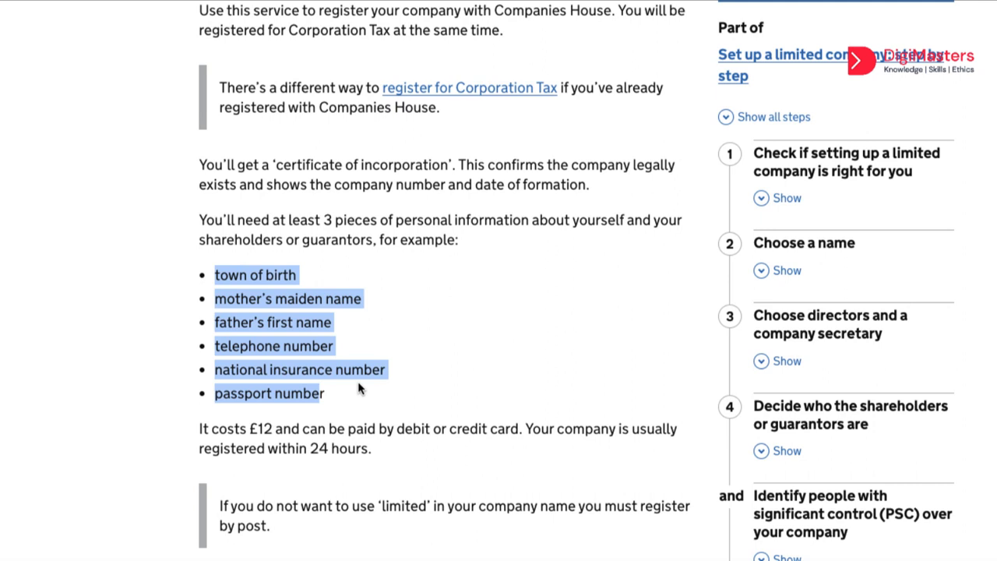
scroll(358, 387, "down", 3)
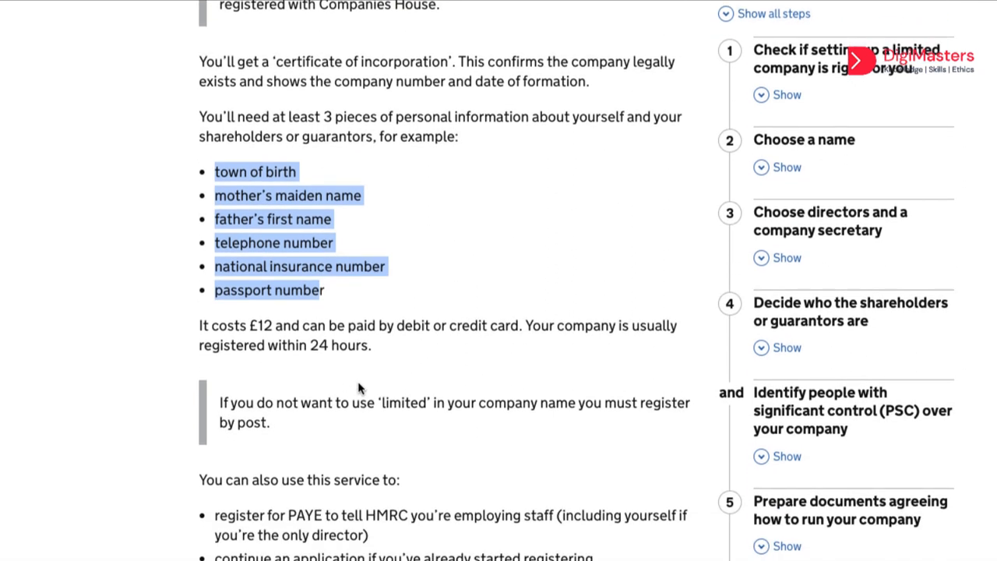
left_click_drag(249, 322, 371, 345)
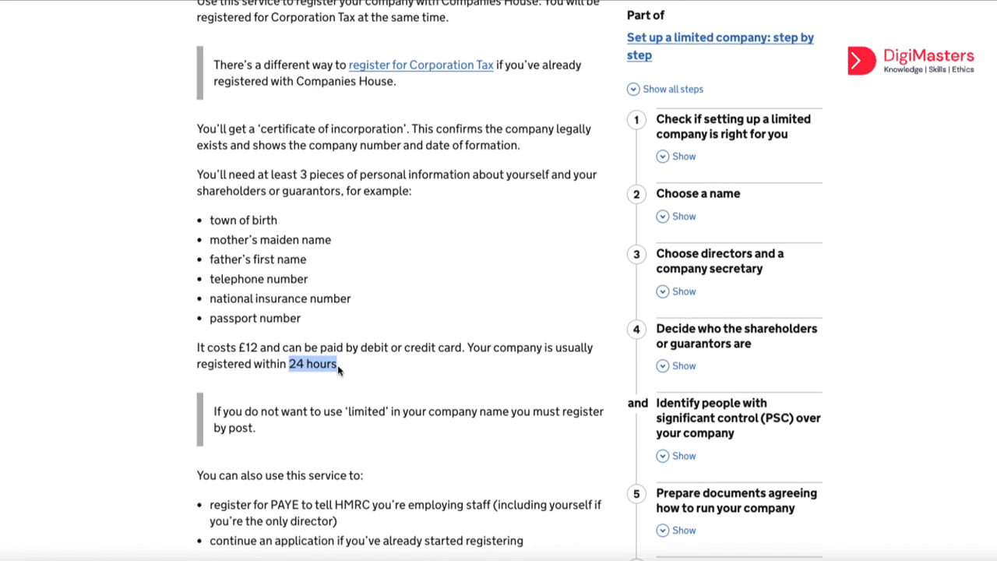
scroll(371, 351, "down", 2)
left_click(275, 425)
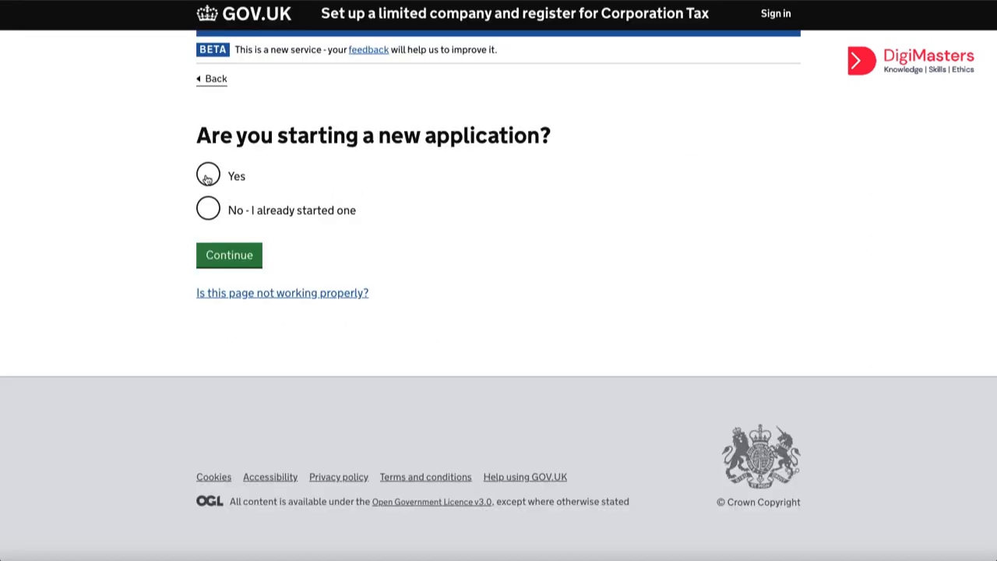
Start a new application and proceed to the eligibility questions.
left_click(208, 176)
left_click(232, 254)
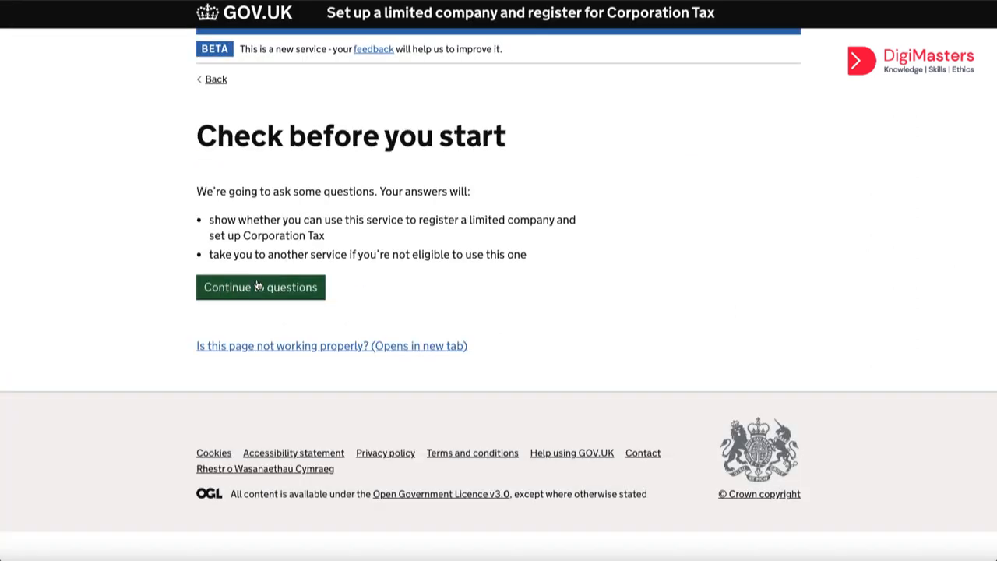
left_click(266, 289)
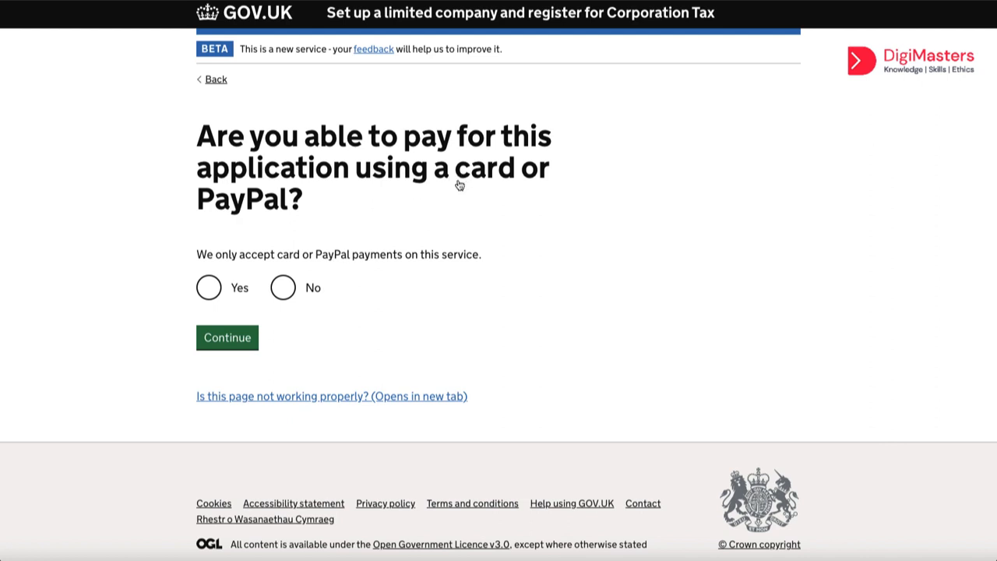
Answer Yes to paying by card or PayPal and No to directors on the secure register.
left_click(208, 287)
left_click(225, 339)
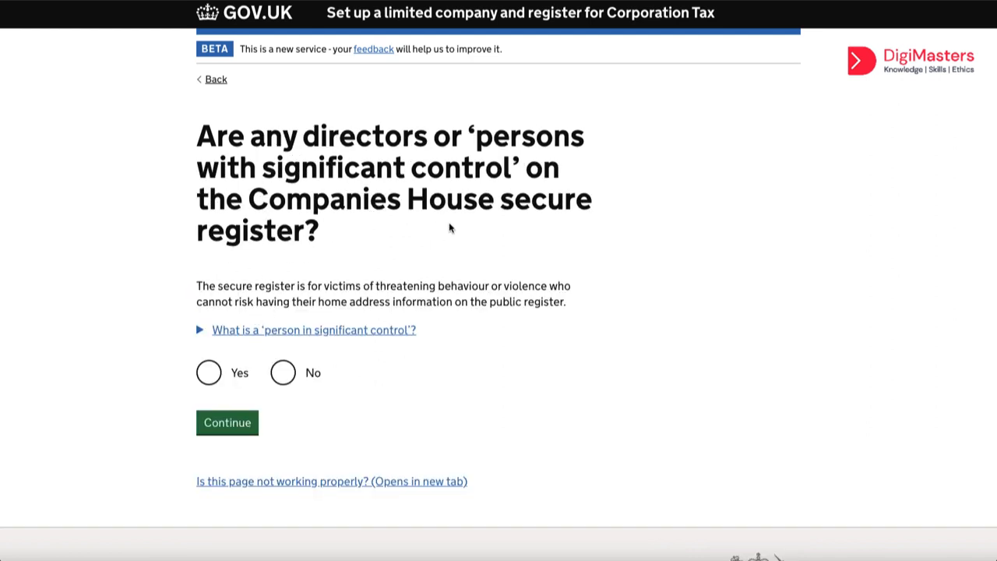
left_click(282, 372)
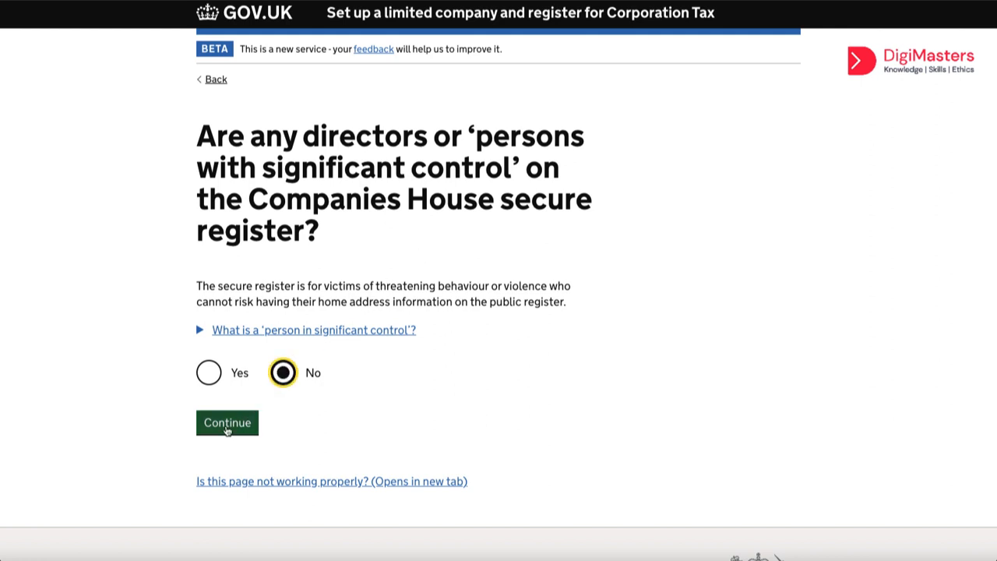
left_click(226, 428)
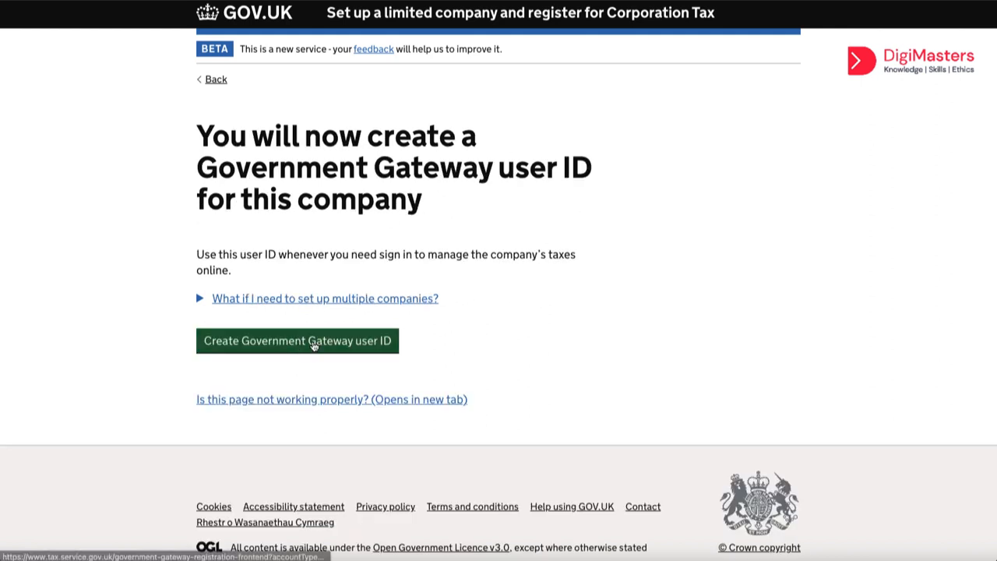
Confirm the email with its code, enter your full name, and set a password for the user ID.
left_click(314, 345)
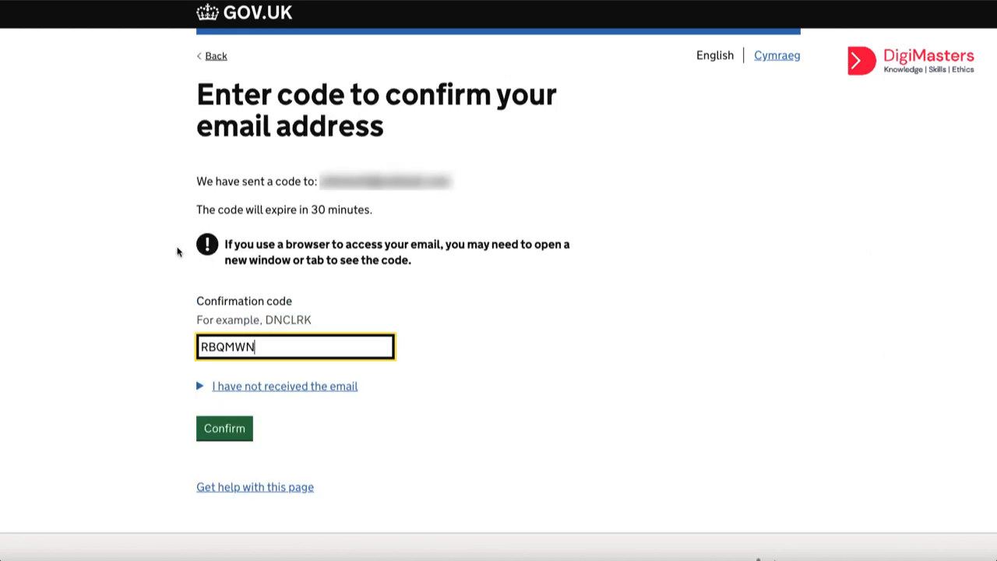
left_click(223, 434)
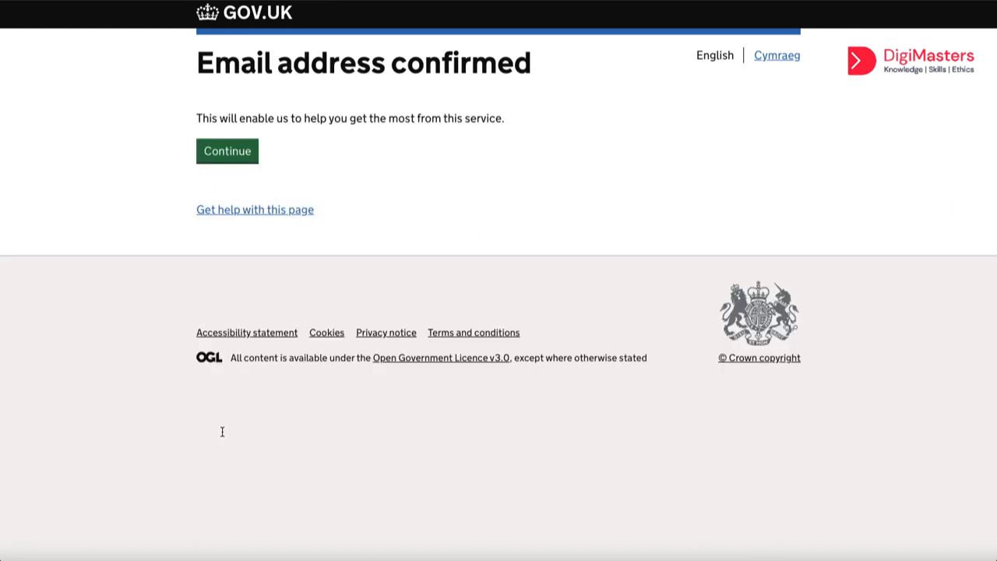
left_click(226, 152)
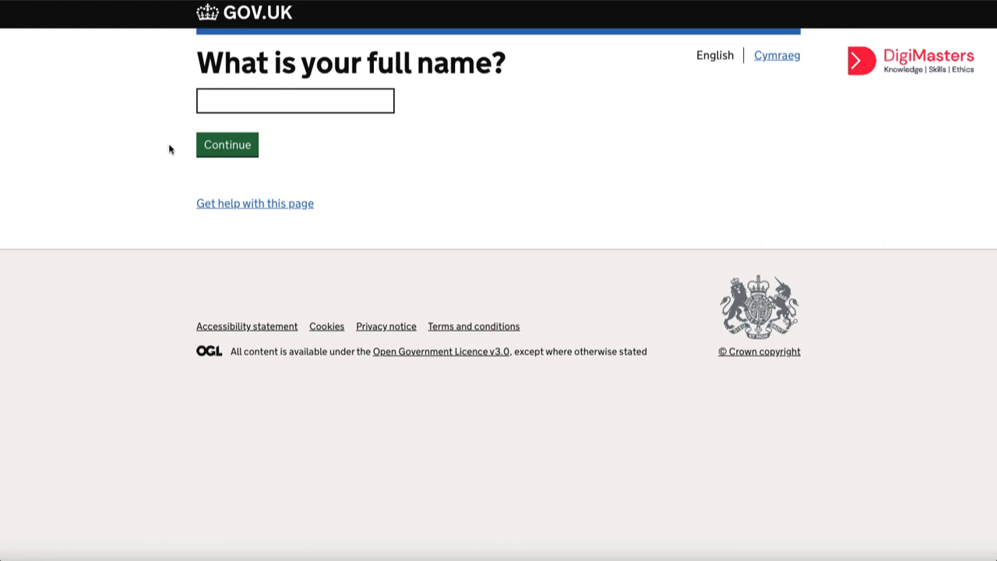
left_click(226, 145)
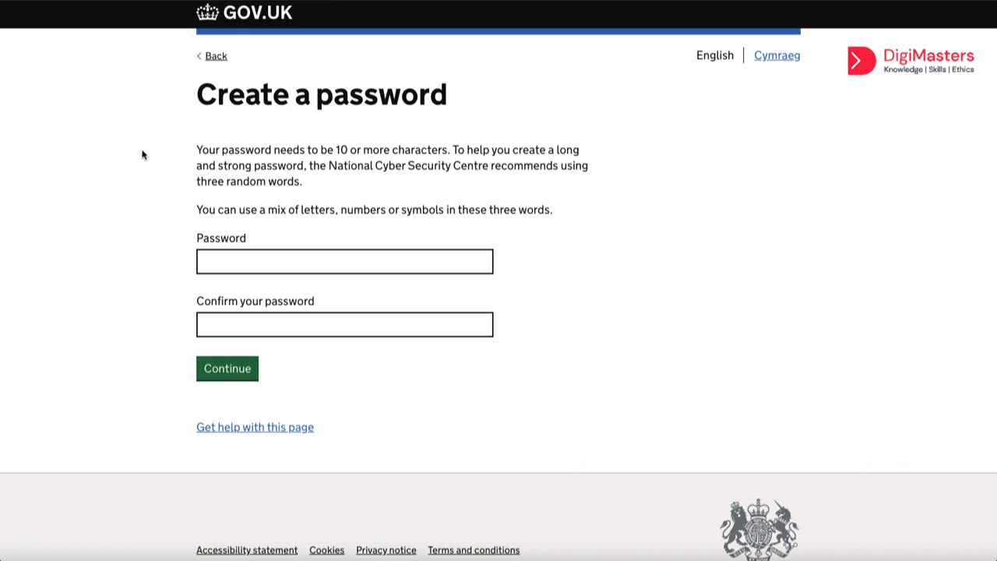
scroll(142, 154, "down", 1)
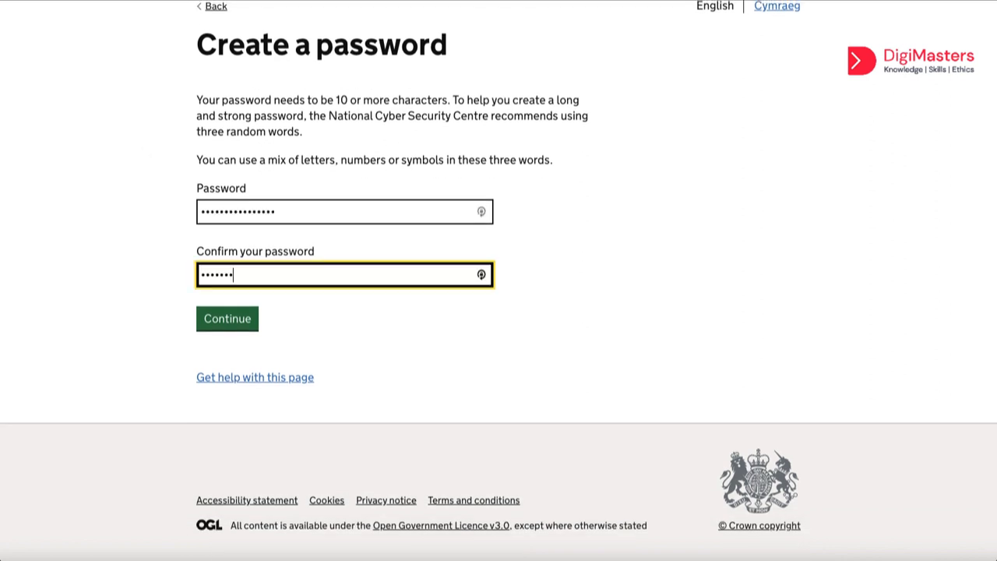
type("•••••")
type("••••")
key("Return")
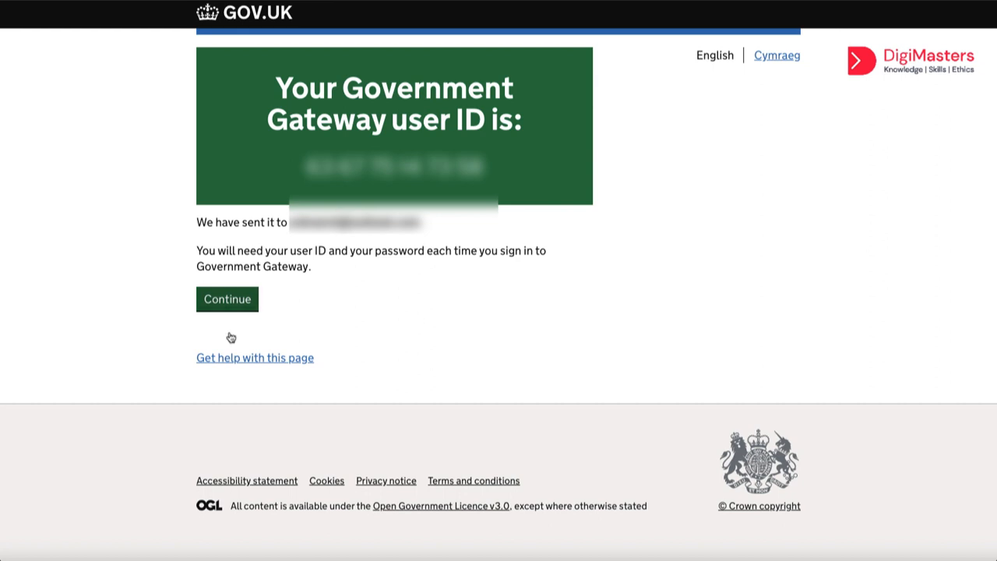
left_click(217, 308)
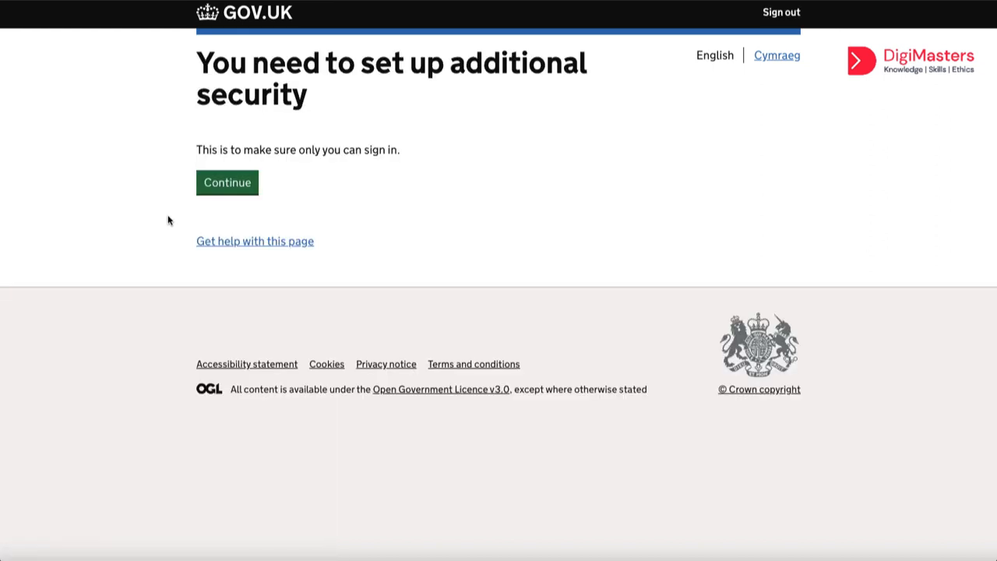
Choose an authenticator app as the method for receiving access codes.
left_click(232, 187)
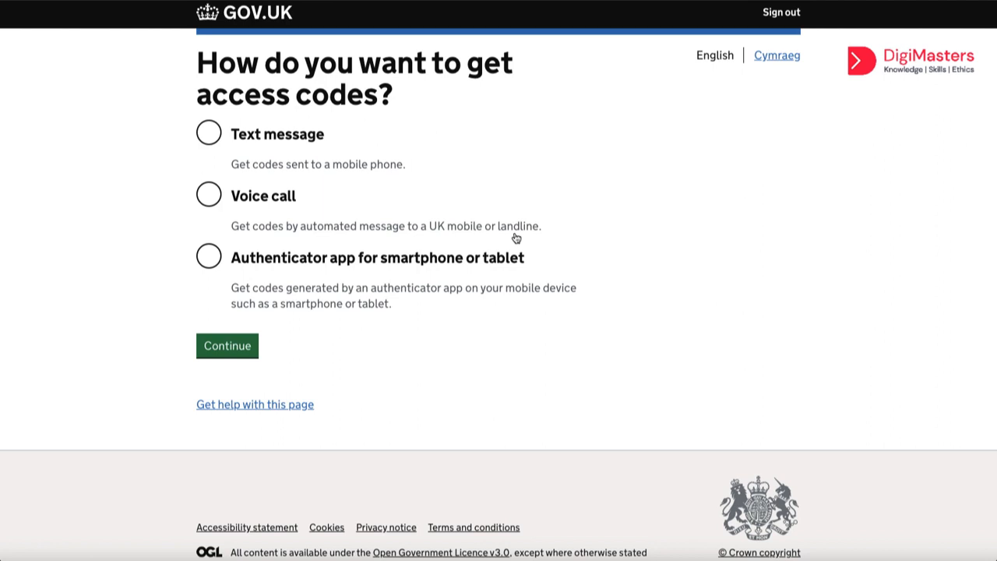
left_click(210, 263)
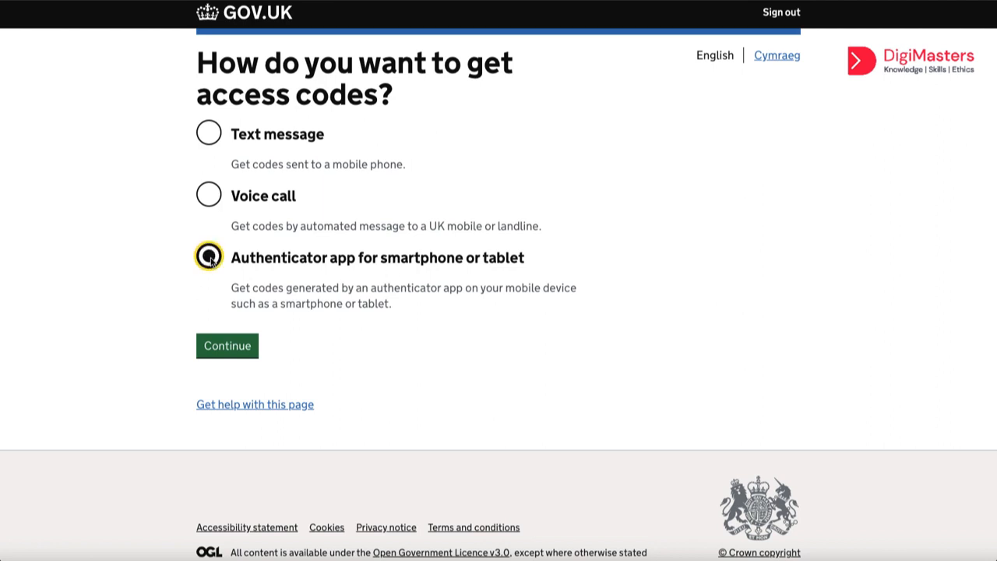
left_click(213, 350)
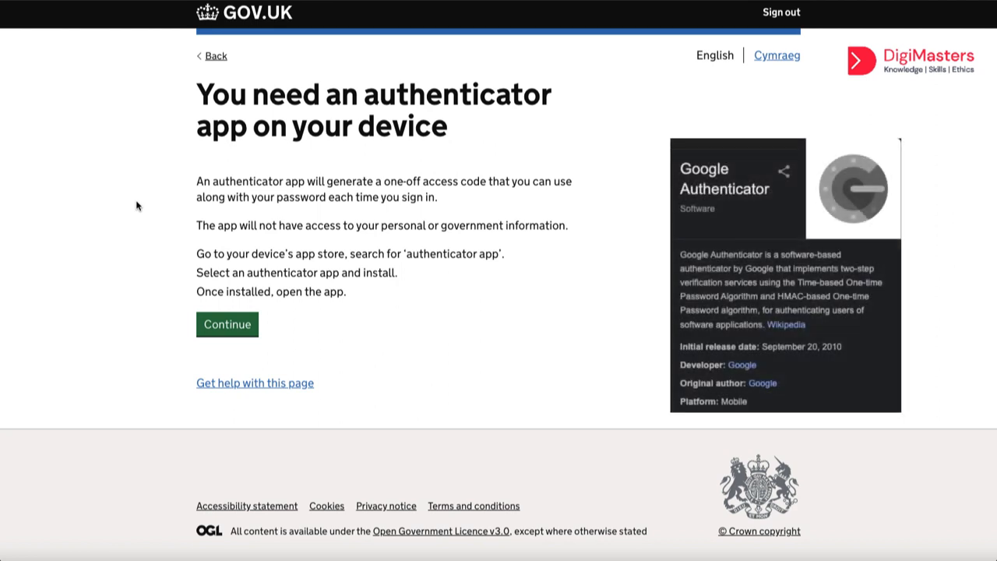
left_click_drag(364, 91, 552, 112)
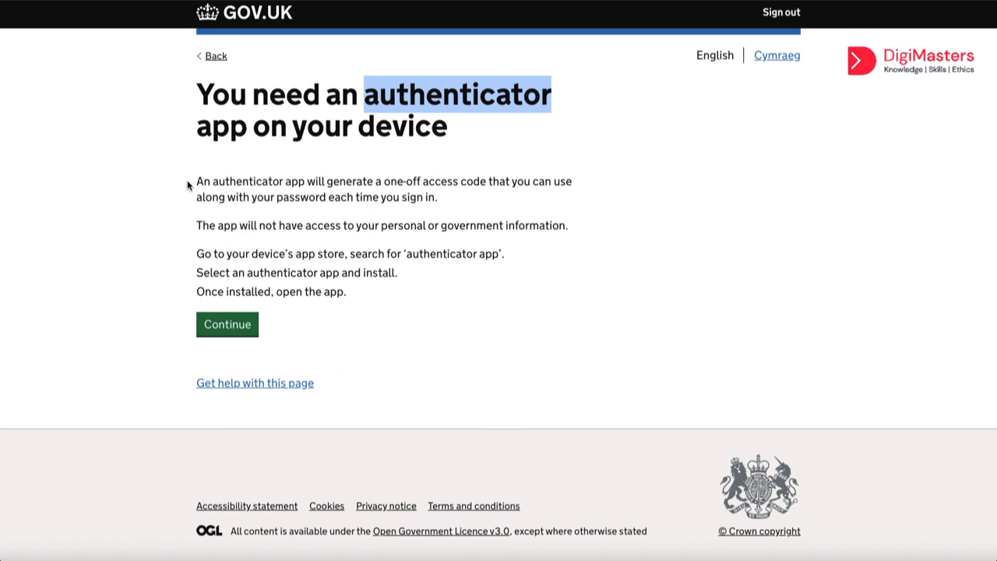
left_click(162, 265)
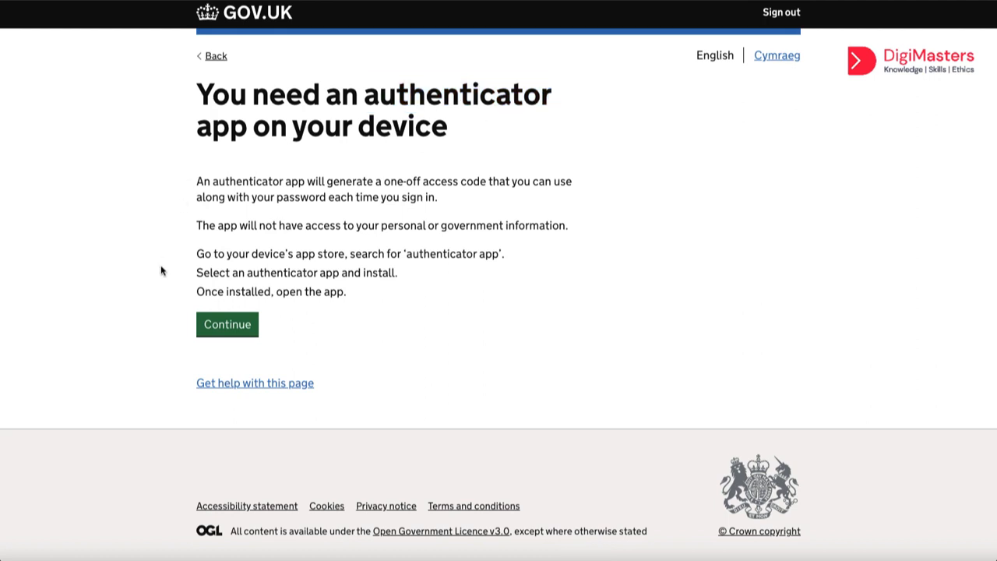
Scan the QR code, enter the six-digit access code, and name the authenticator app.
left_click(227, 325)
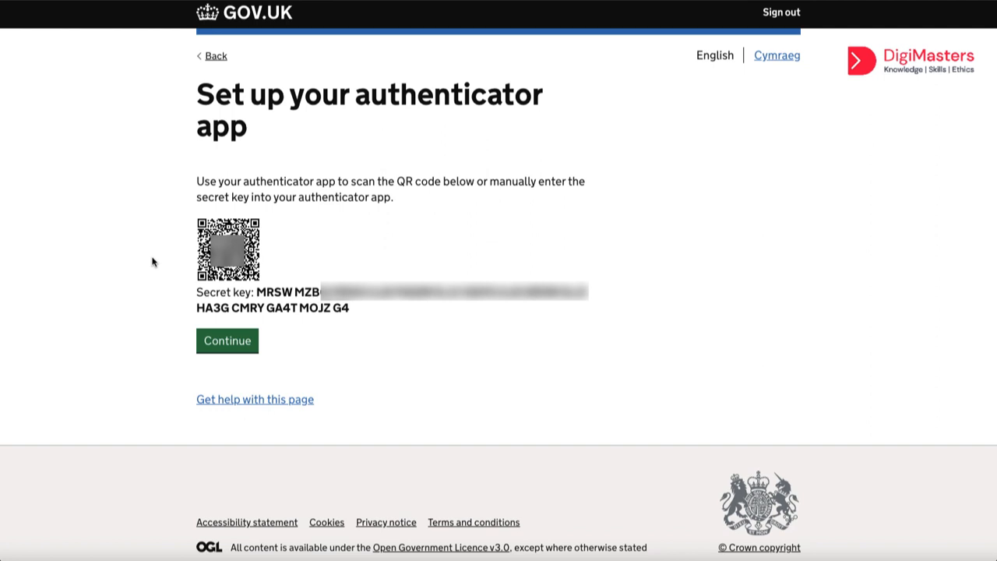
left_click(217, 345)
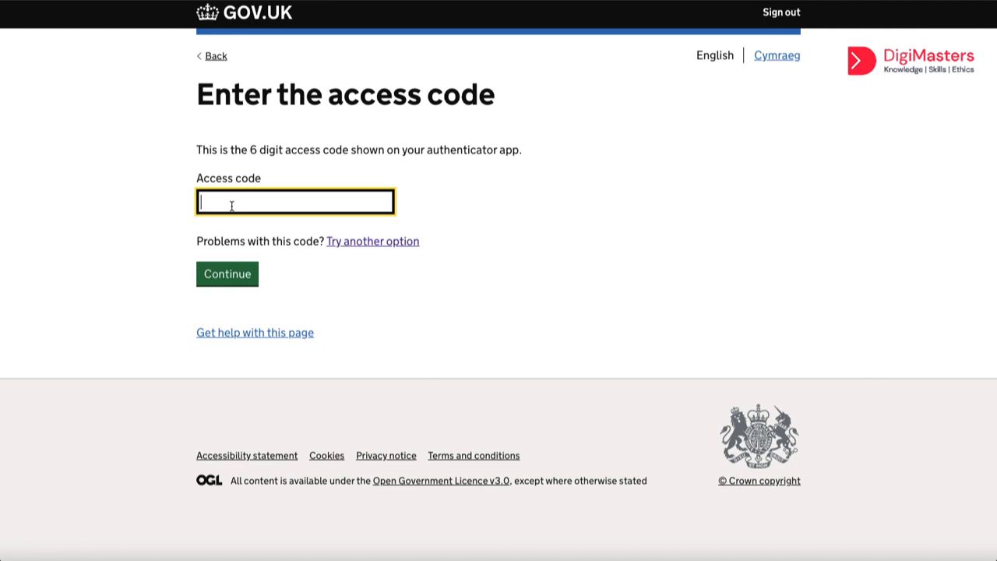
left_click(224, 274)
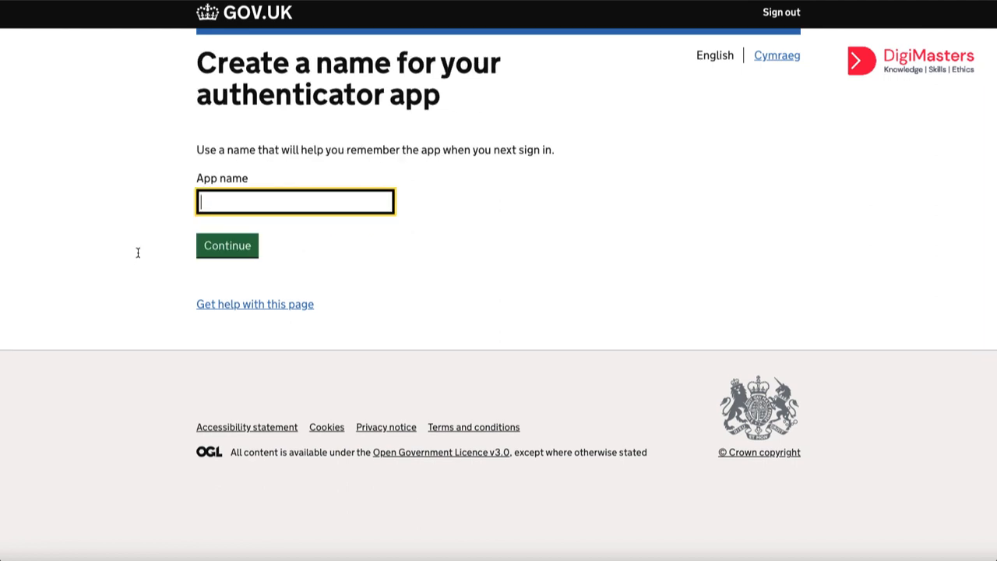
type("DigiMasters UK Co")
left_click(233, 254)
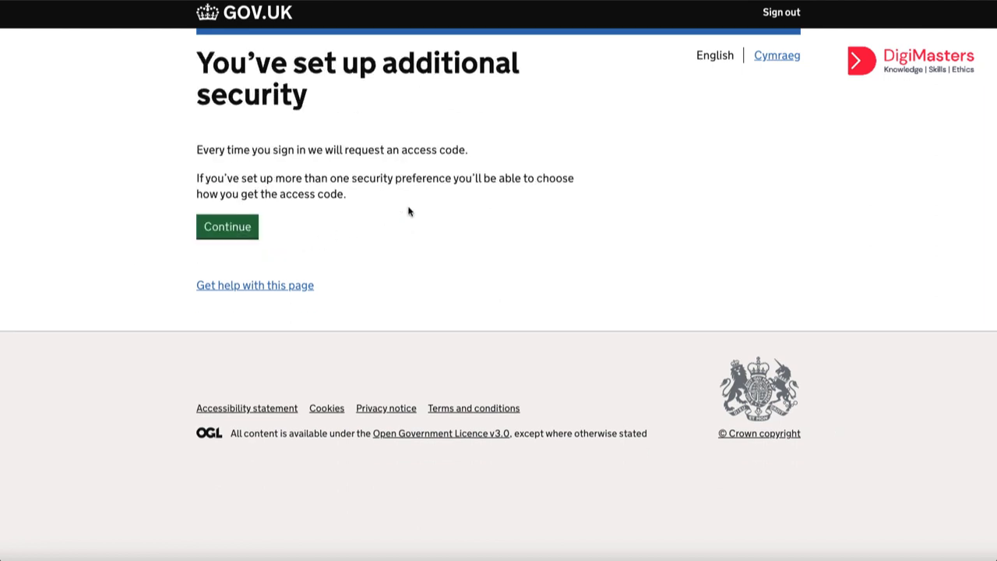
left_click(234, 226)
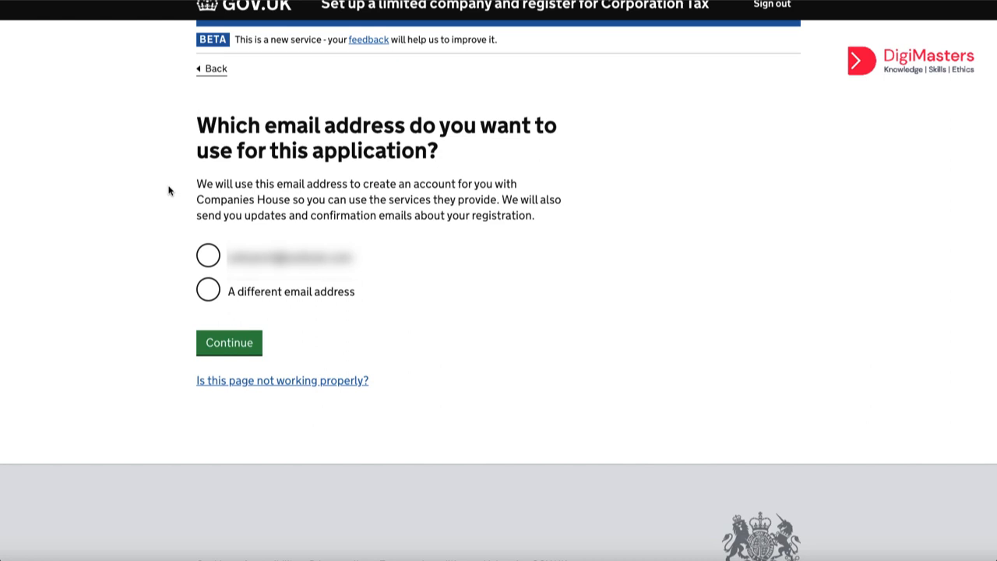
Use the account's existing email and give your relationship as Company director.
left_click(208, 260)
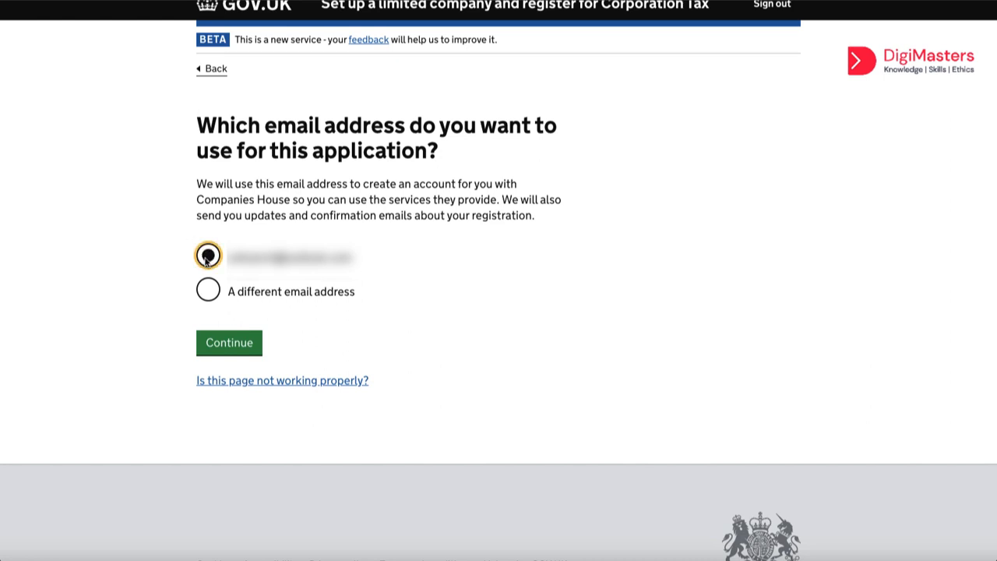
left_click(223, 339)
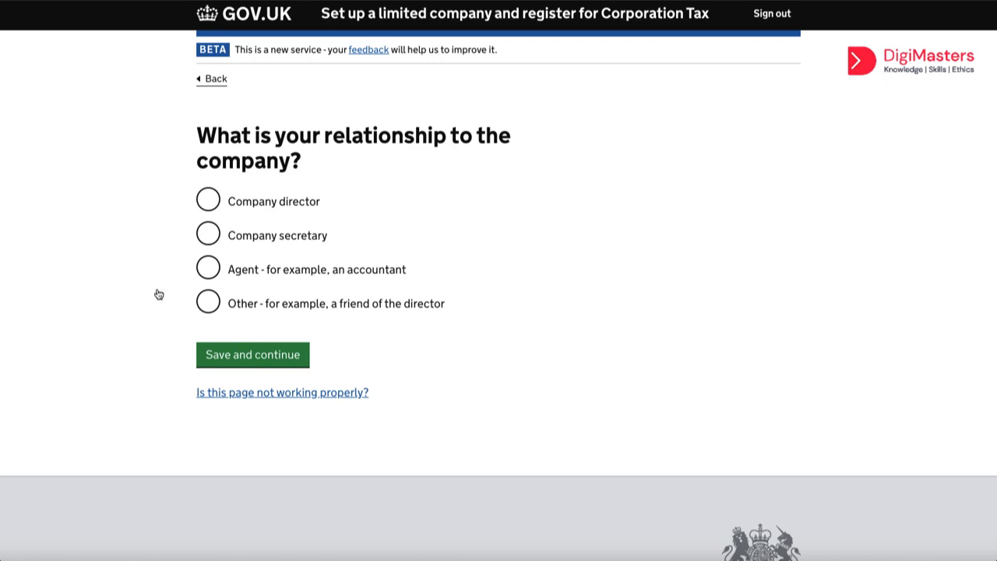
left_click(209, 204)
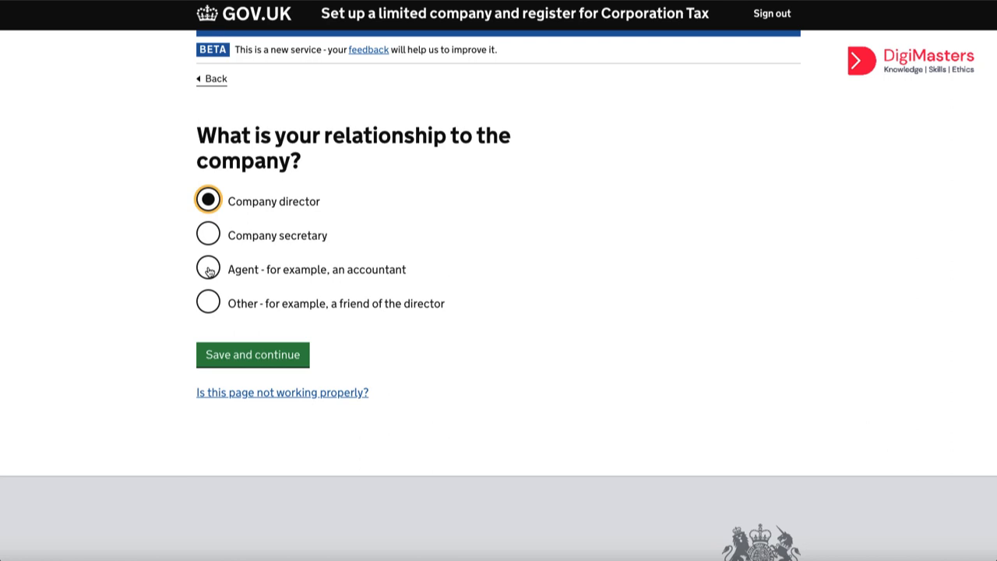
left_click(249, 351)
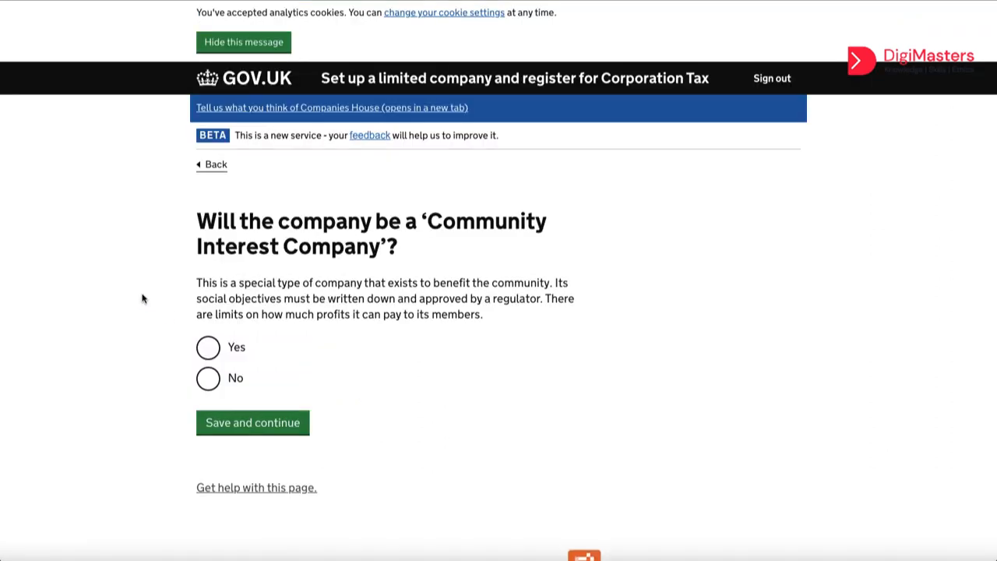
Answer No to Community Interest Company and choose Limited by shares as the company type.
left_click(210, 379)
left_click(245, 434)
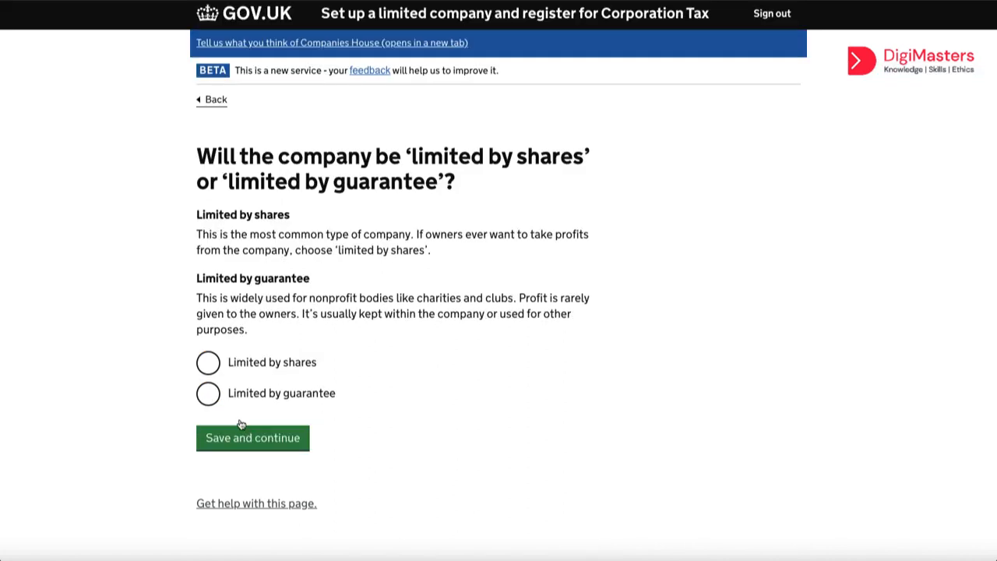
left_click(209, 366)
left_click(264, 441)
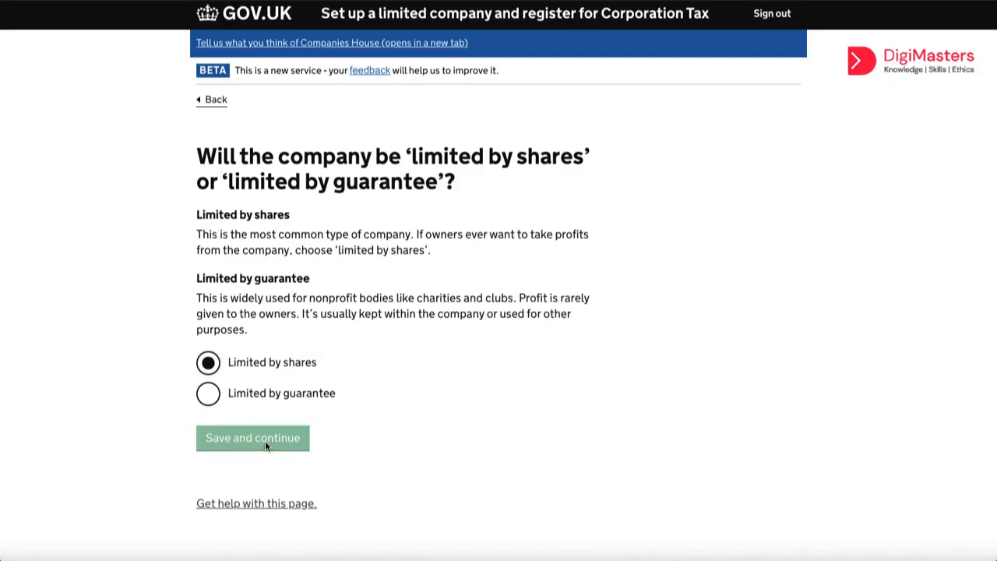
Name the company 'Muslim Entrepreneurs' with the Ltd ending.
type("Muslim ent")
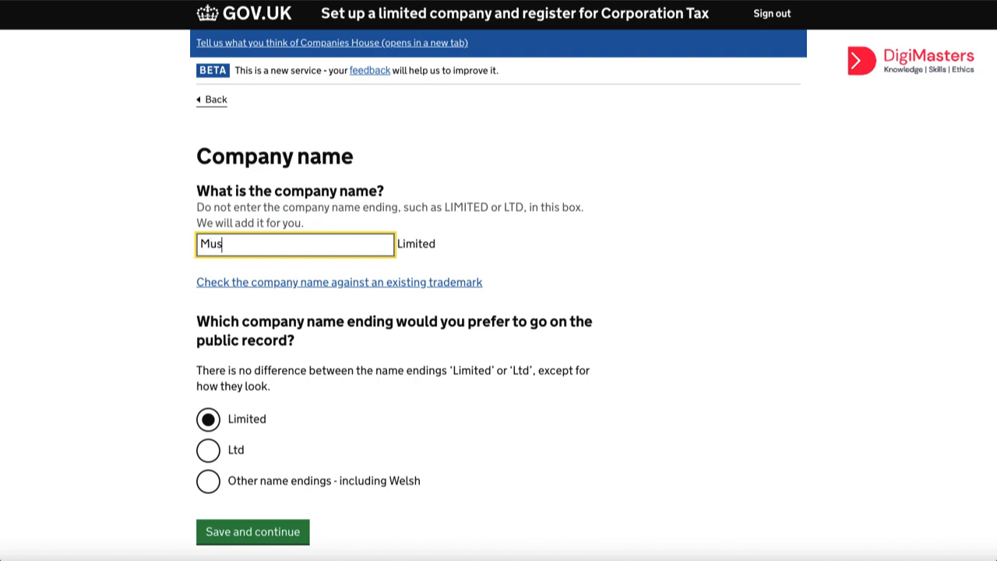
key("BackSpace")
key("BackSpace")
key("BackSpace")
type("Entrepreneurs")
left_click(233, 421)
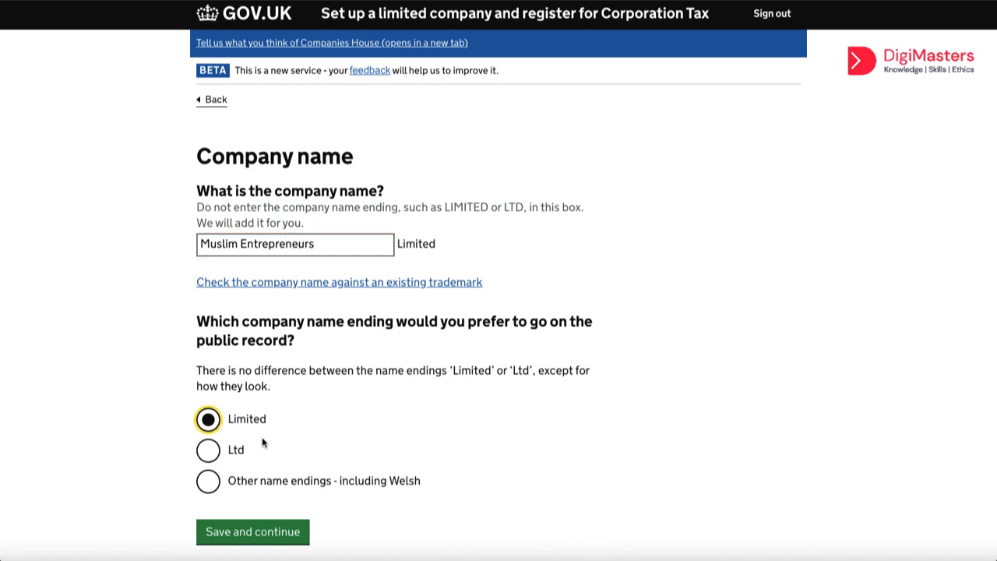
scroll(265, 441, "down", 1)
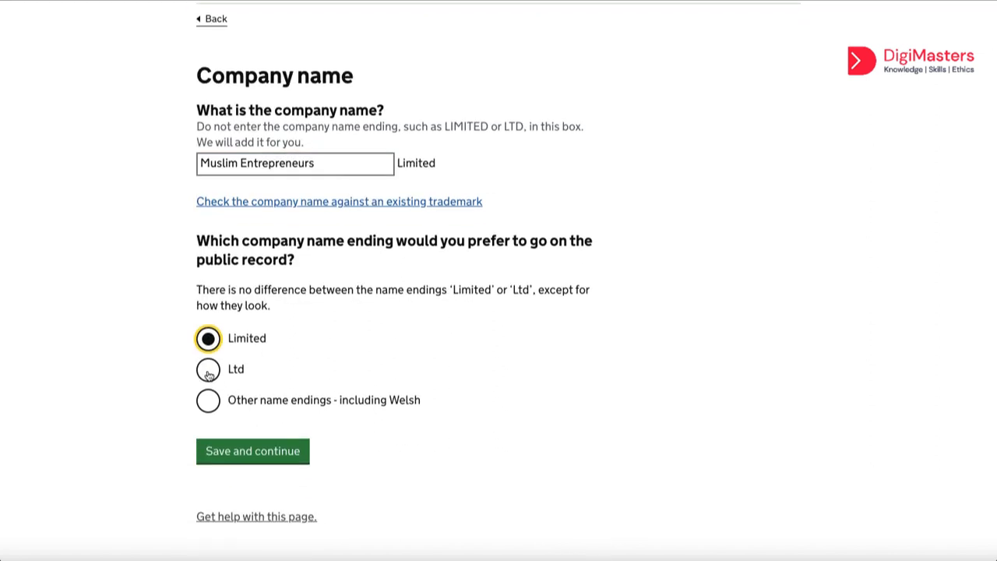
left_click(207, 373)
left_click(236, 453)
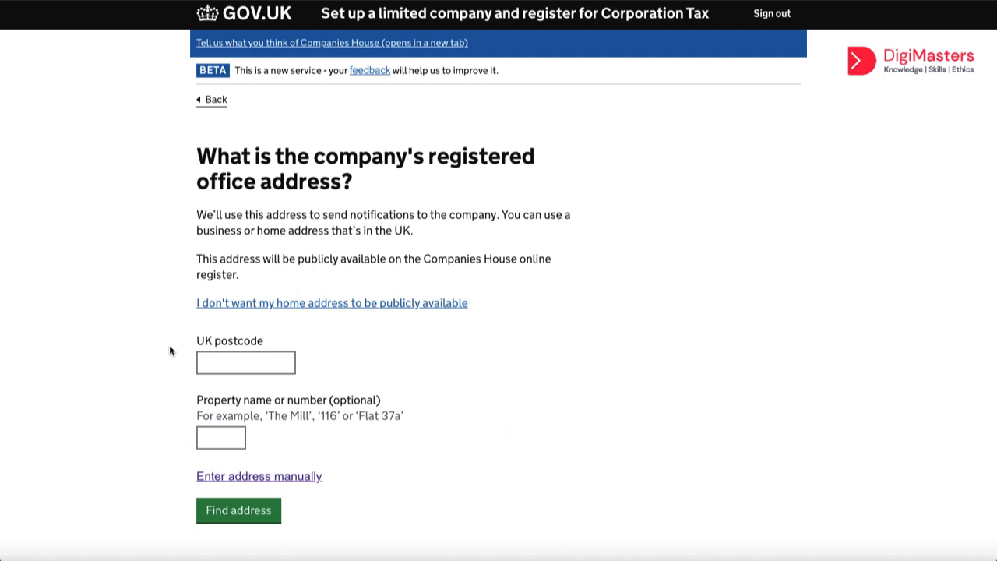
Look up the registered office by postcode, pick the Glasgow address, and confirm it.
type("G42 7EH")
left_click(258, 531)
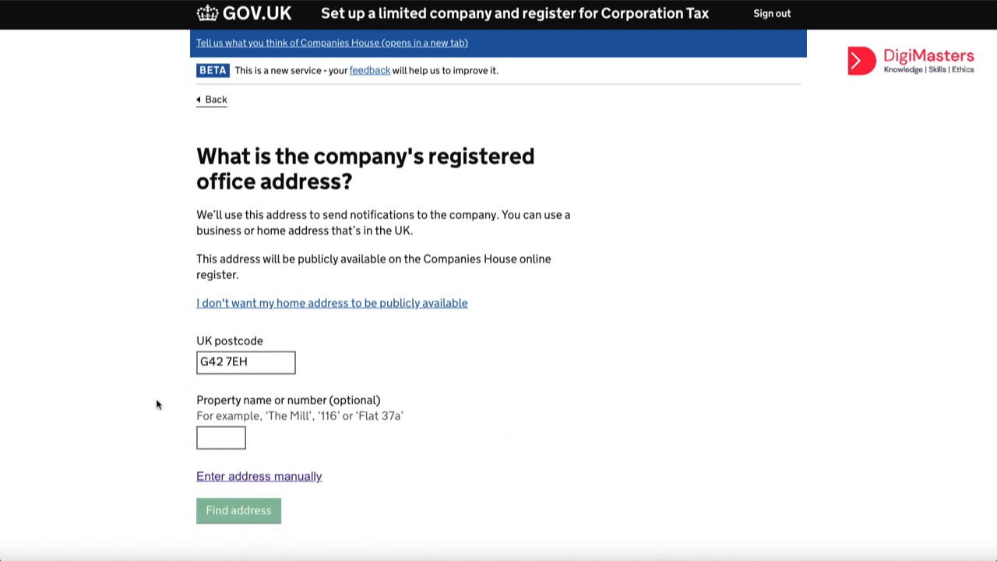
left_click(208, 288)
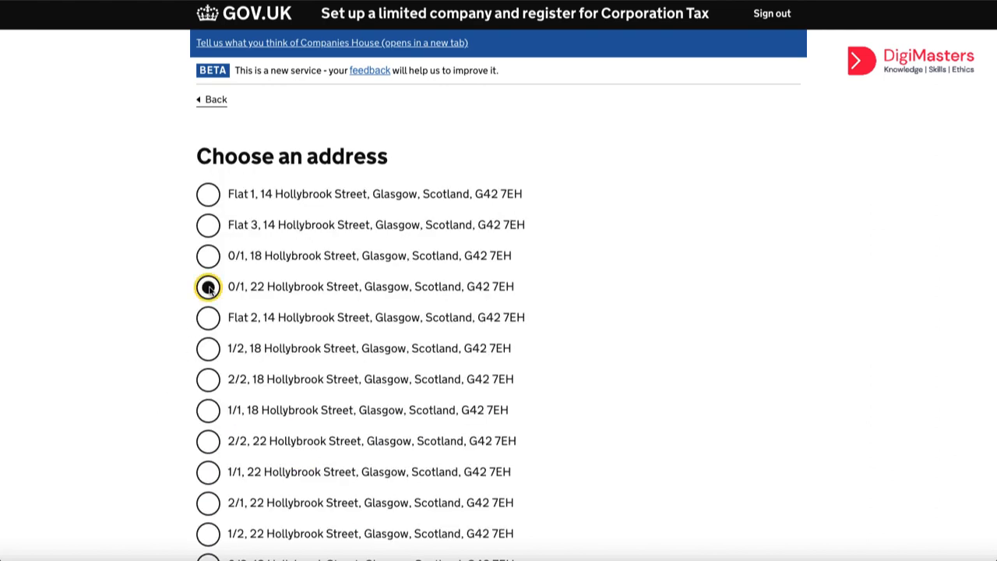
scroll(208, 287, "down", 6)
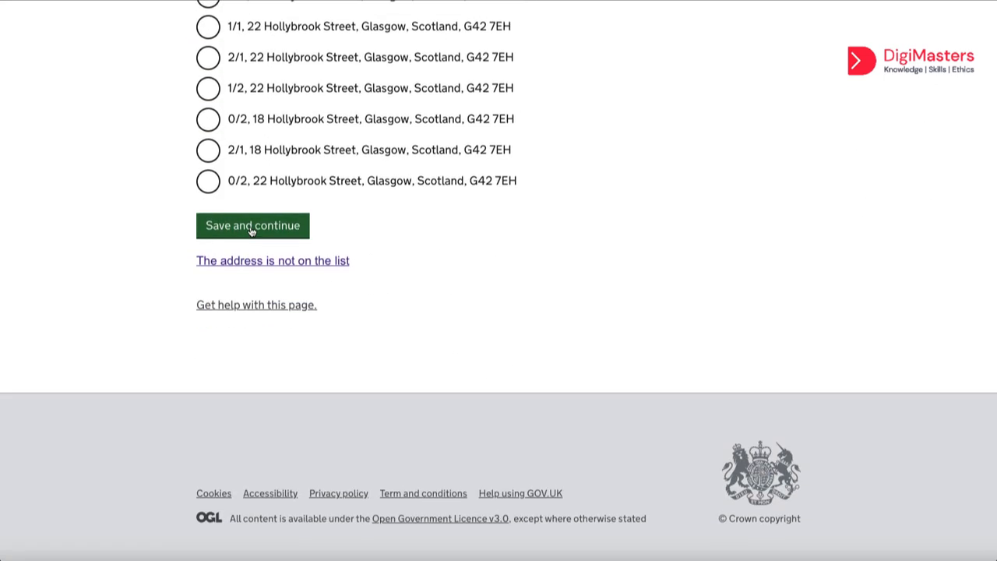
left_click(249, 225)
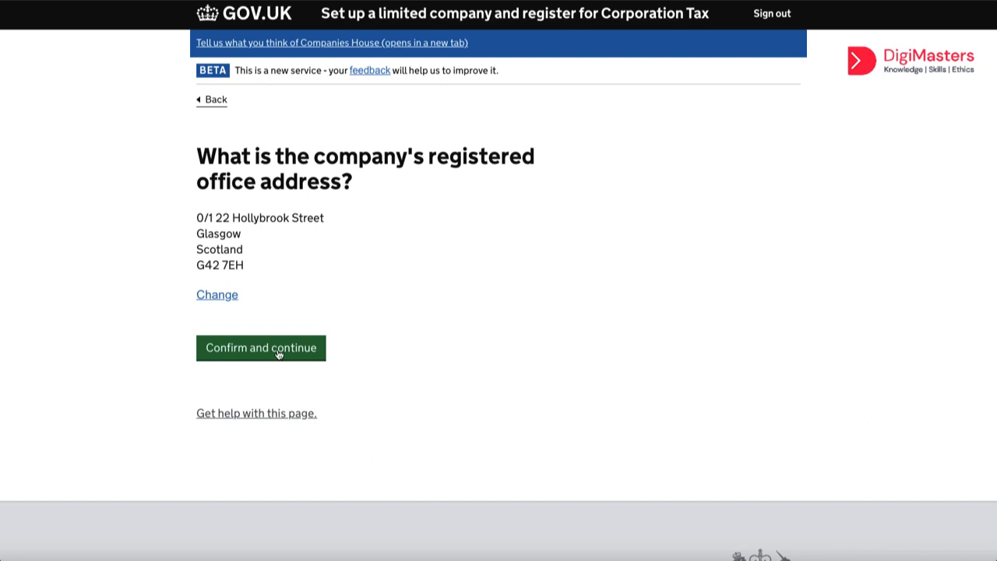
left_click(276, 351)
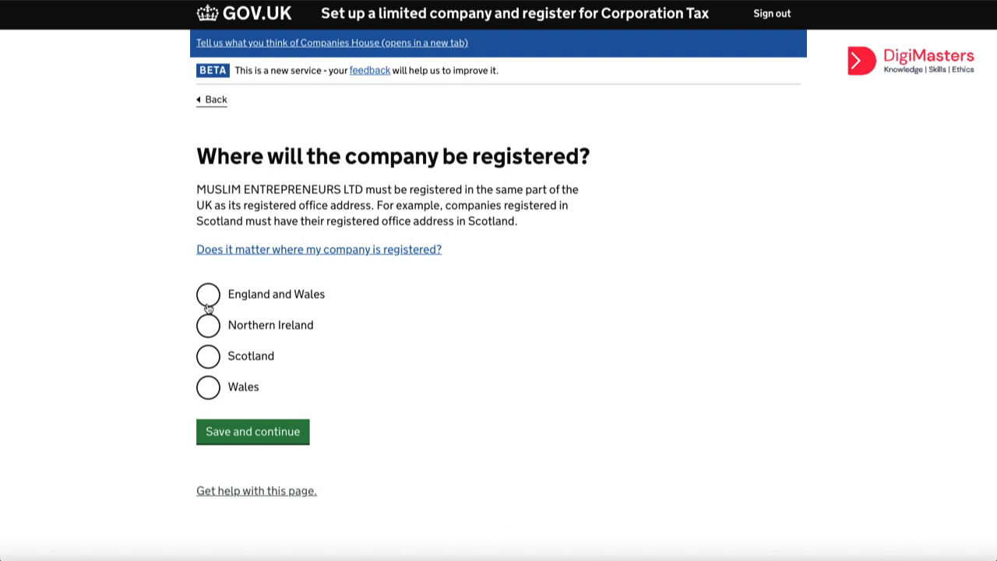
Register the company in Scotland, use the registered office as principal place of business, and save contact details.
left_click(209, 363)
left_click(257, 436)
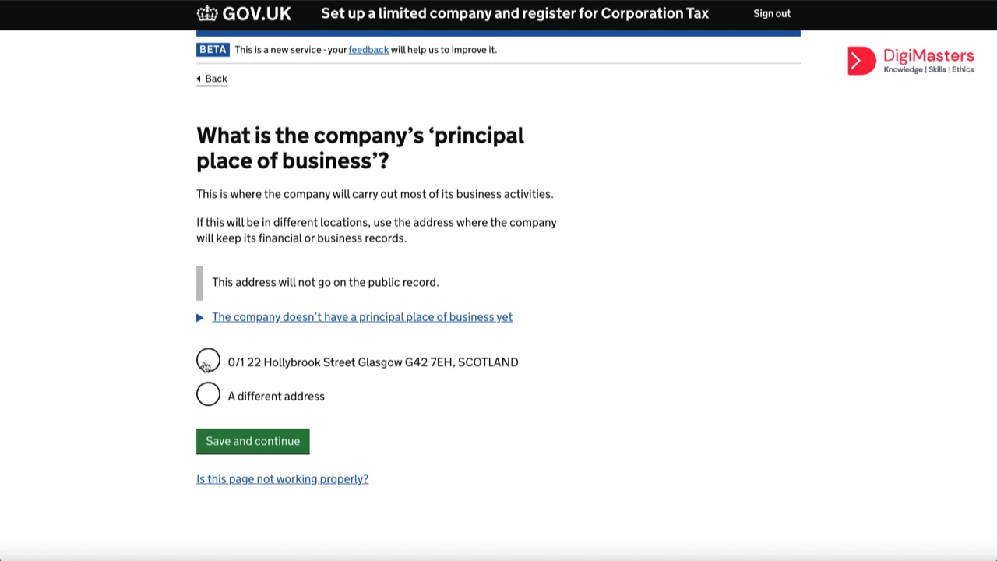
left_click(207, 361)
left_click(262, 441)
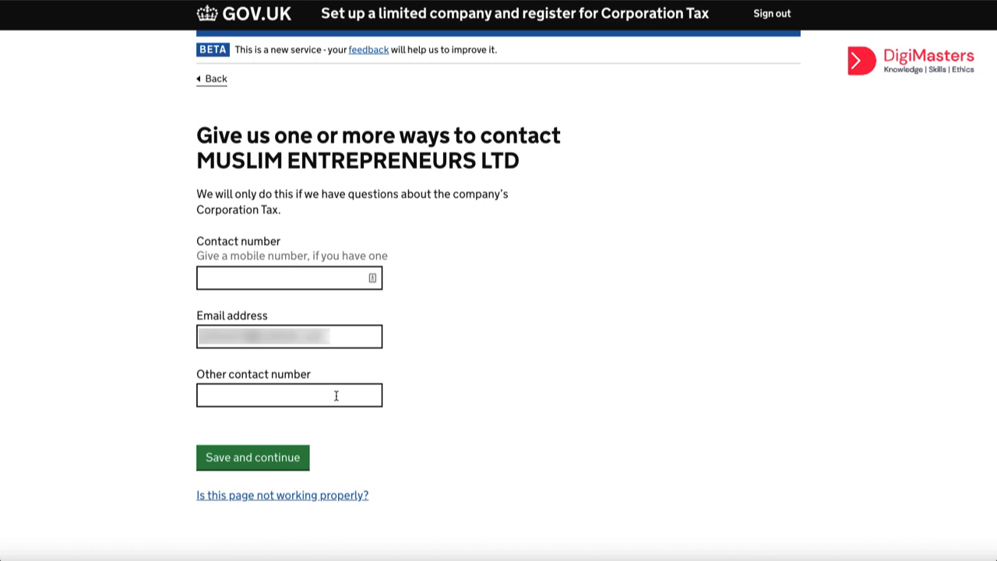
left_click(273, 452)
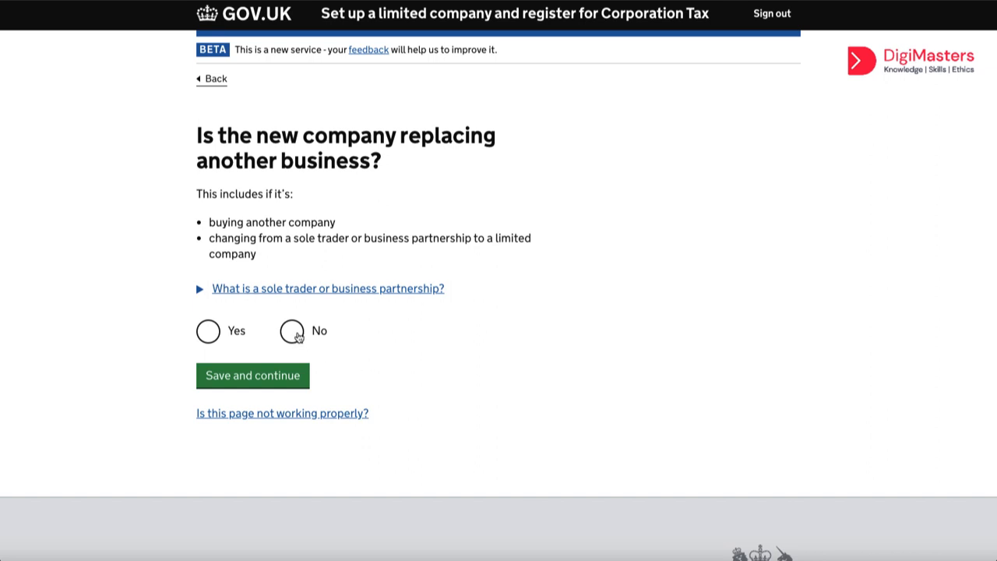
Answer not replacing a business, trading from setup date, and No to first-3-months payments.
left_click(293, 333)
left_click(243, 379)
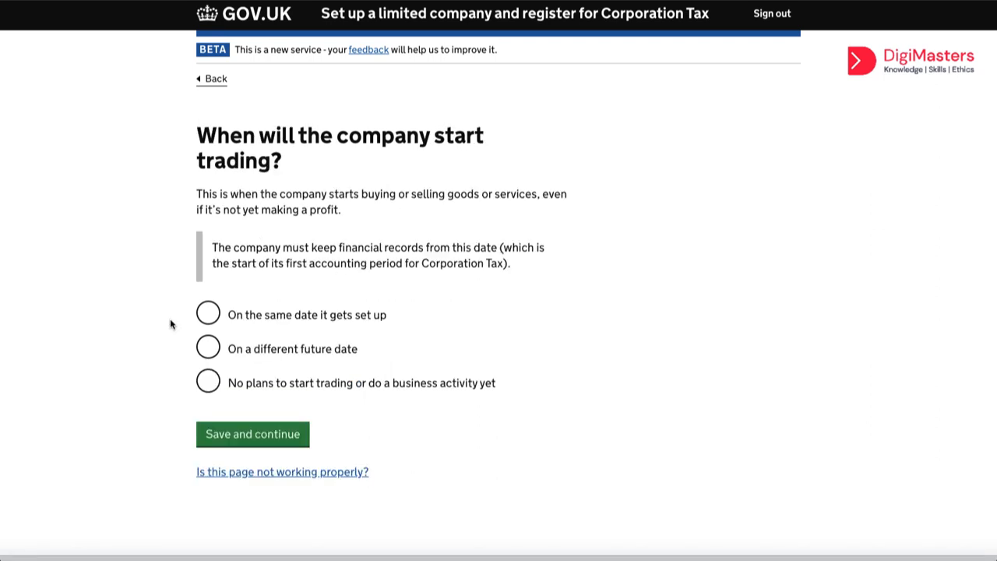
left_click(210, 315)
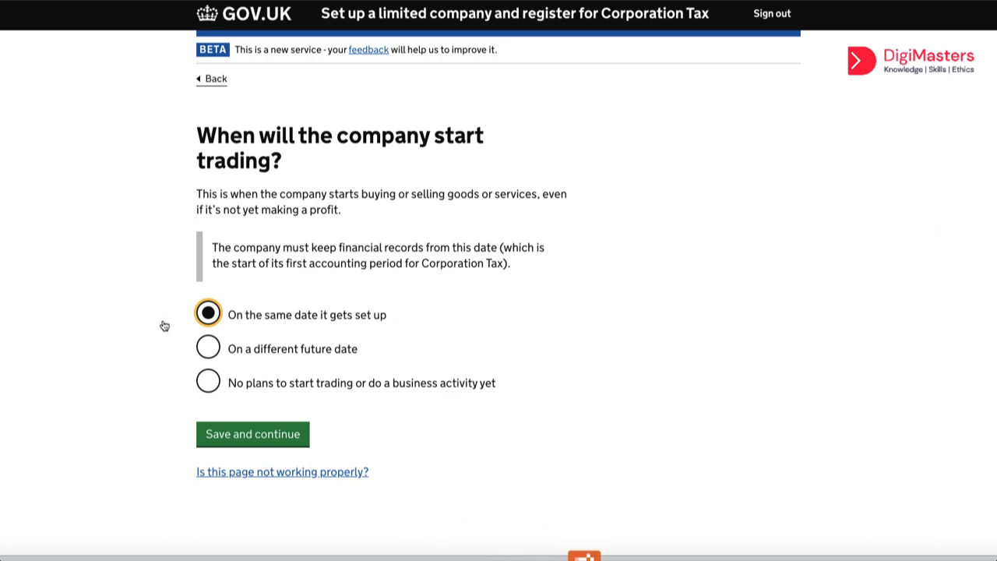
left_click(239, 436)
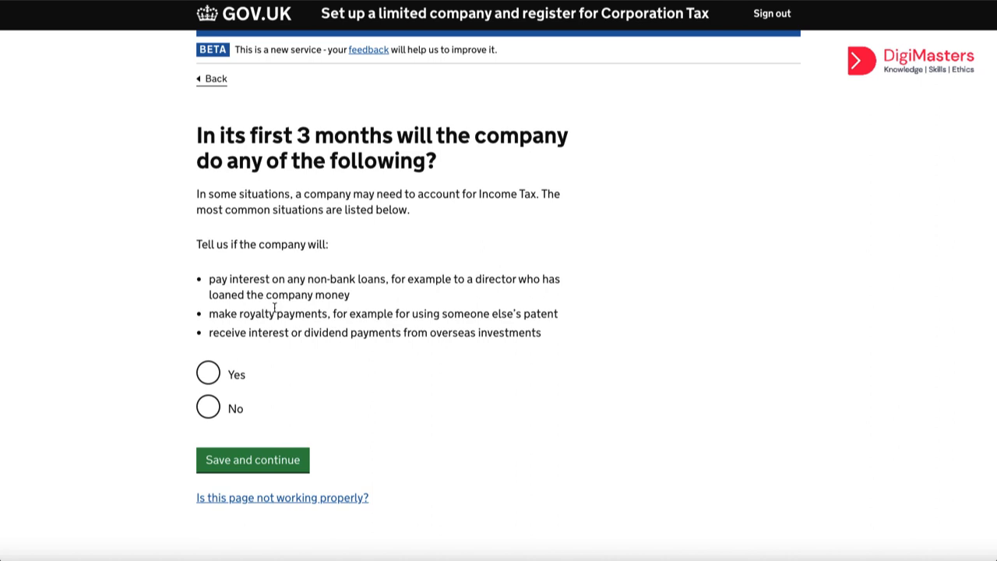
left_click(209, 408)
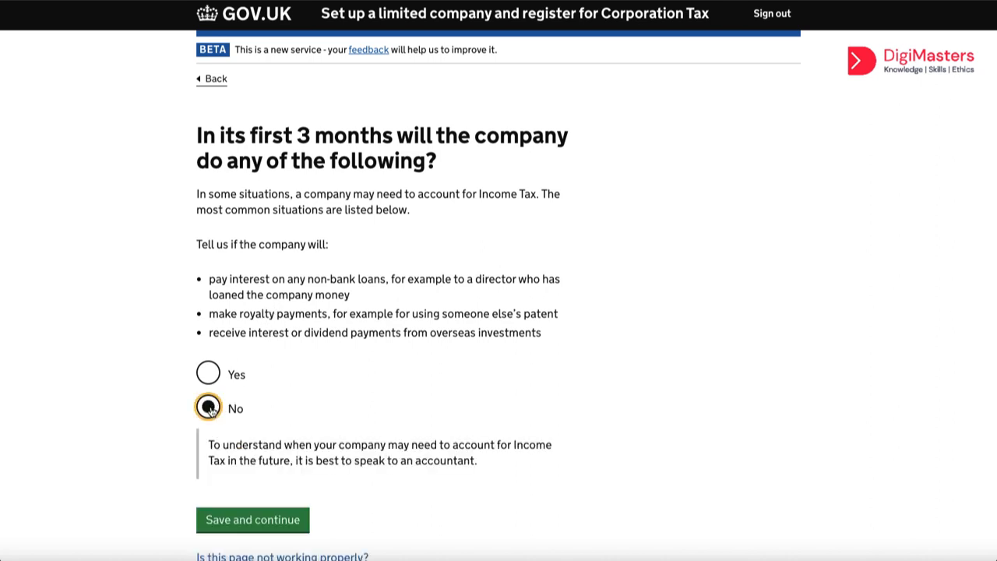
left_click(249, 521)
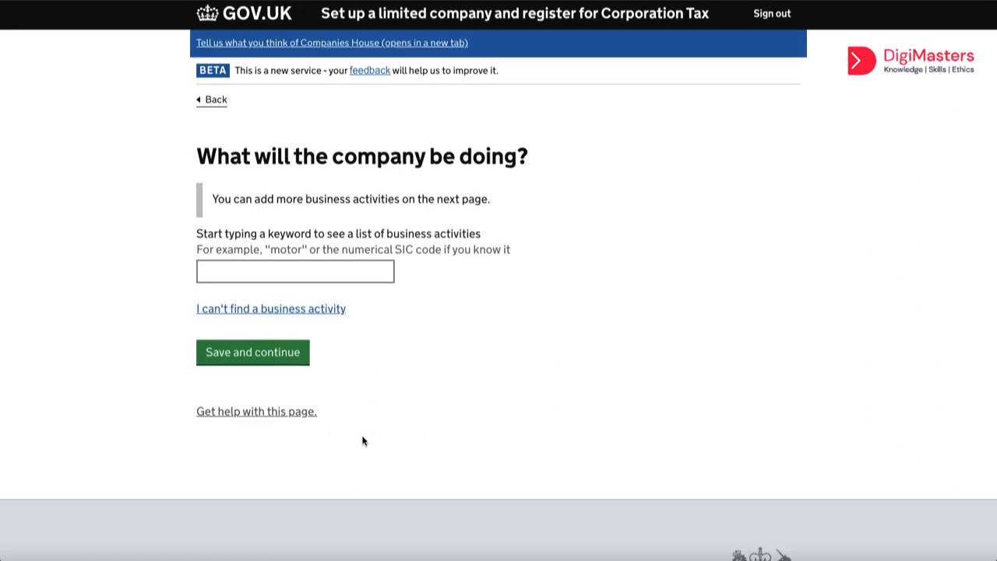
Search 'retail sale' and choose Retail sale via mail order houses or via Internet (47910).
left_click(208, 273)
type("re")
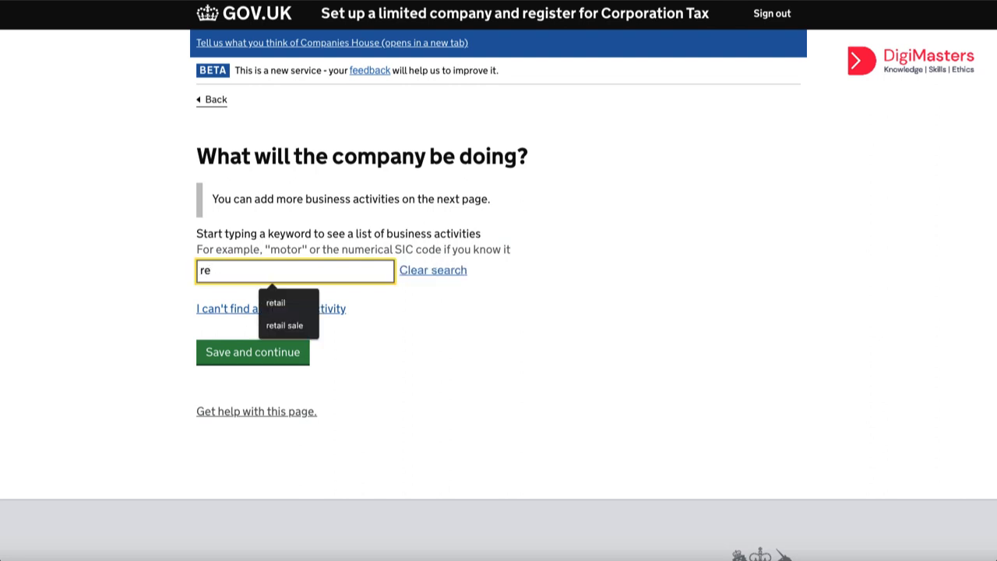
left_click(285, 326)
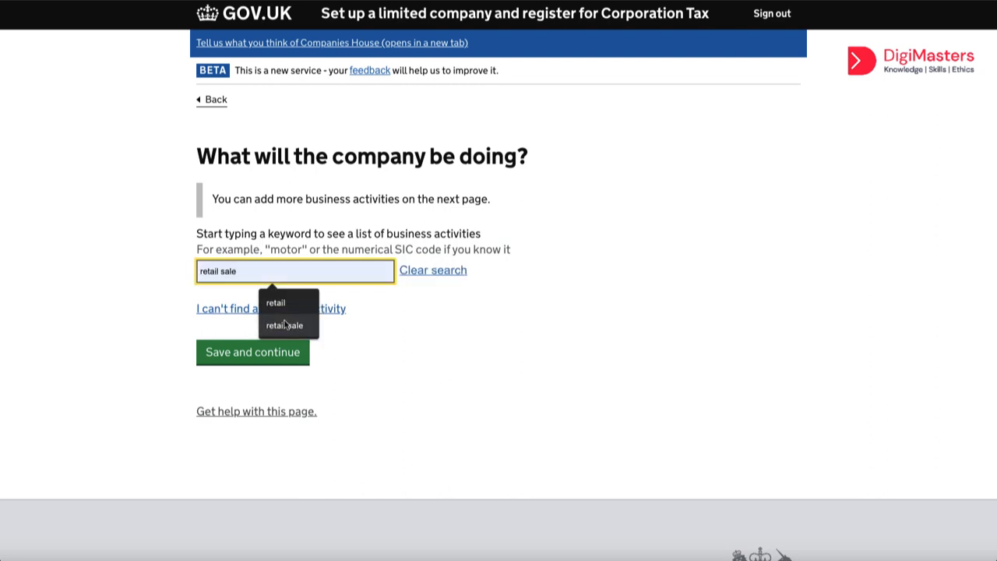
scroll(310, 391, "down", 3)
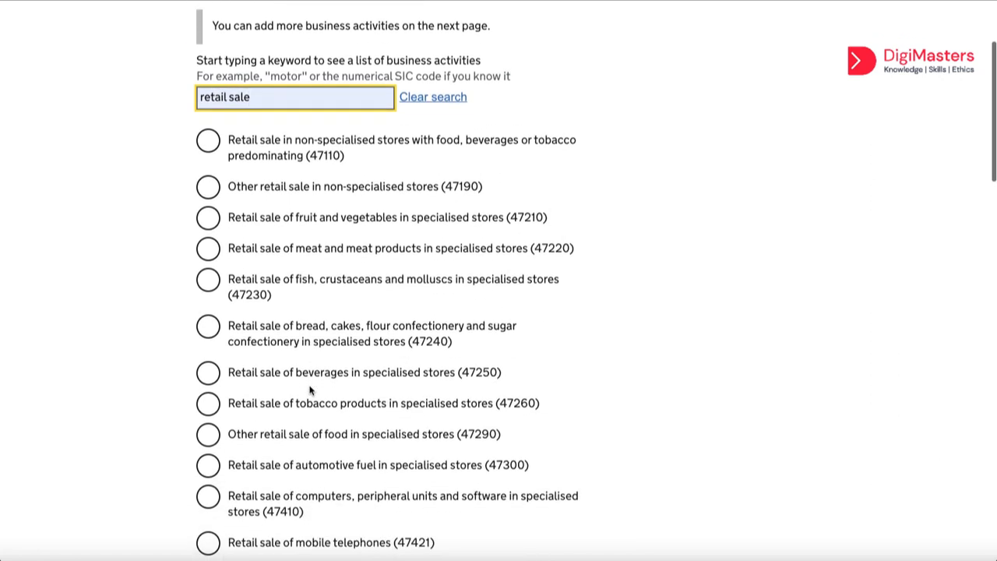
scroll(310, 391, "down", 8)
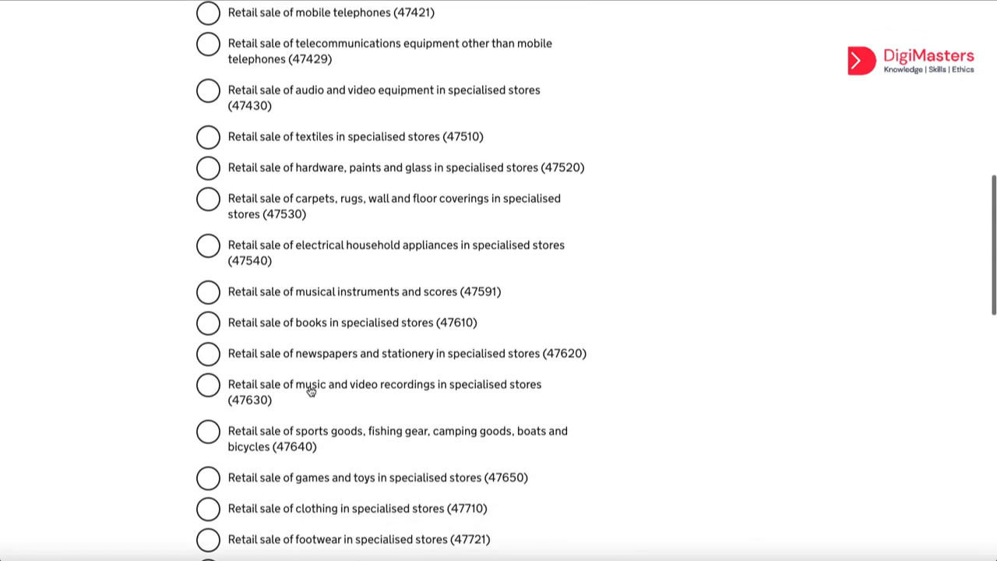
scroll(310, 391, "down", 8)
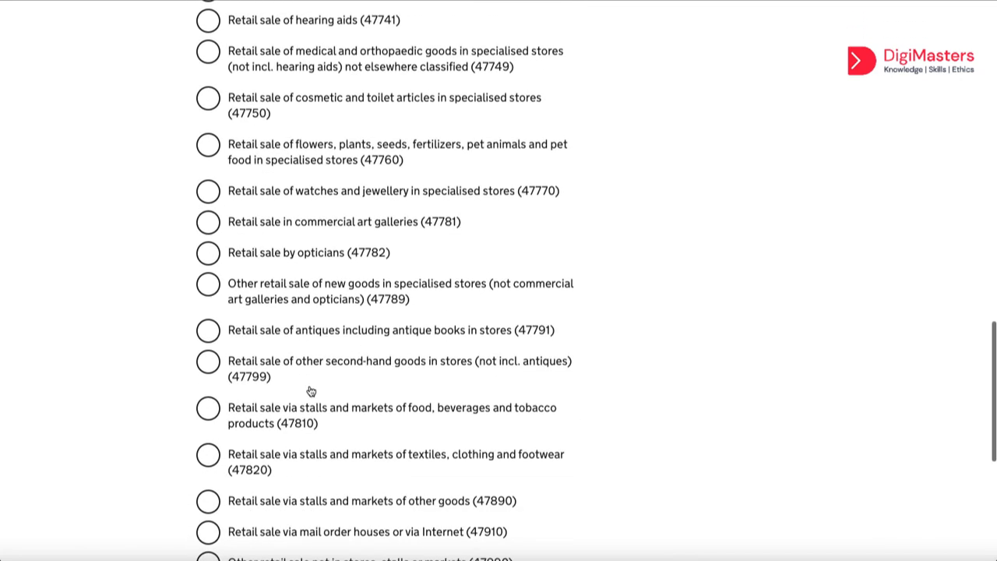
scroll(310, 391, "down", 3)
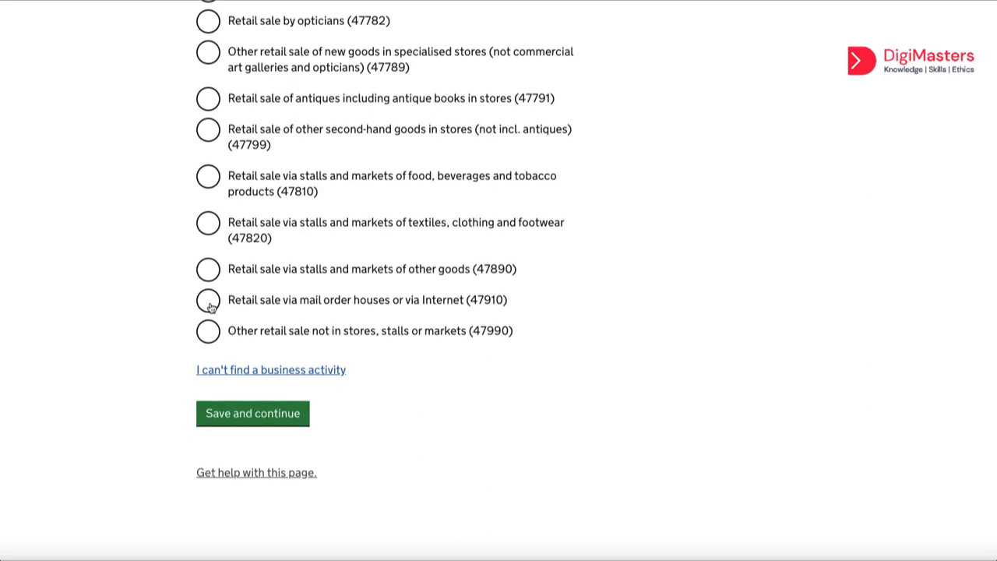
left_click(209, 303)
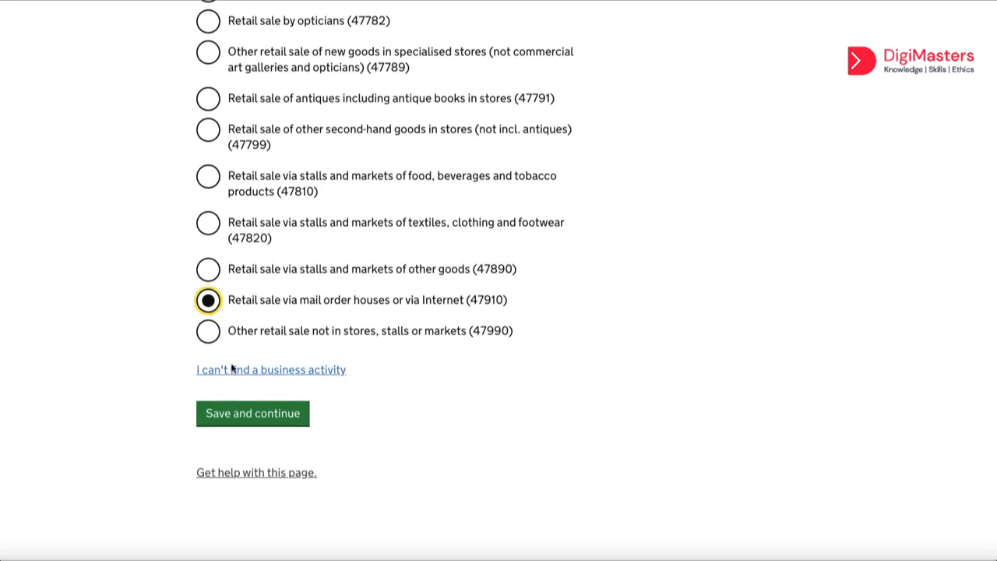
left_click(249, 413)
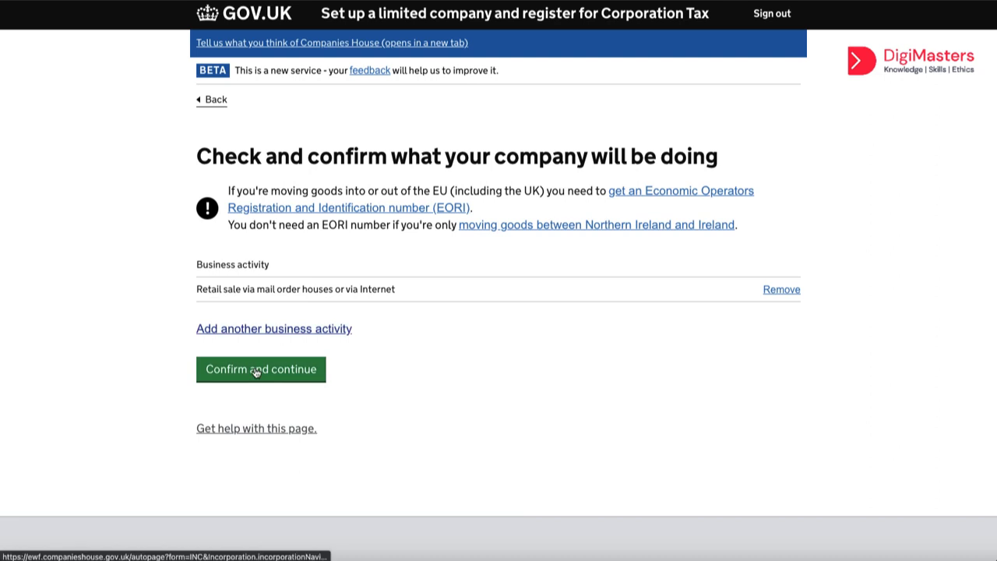
left_click(265, 372)
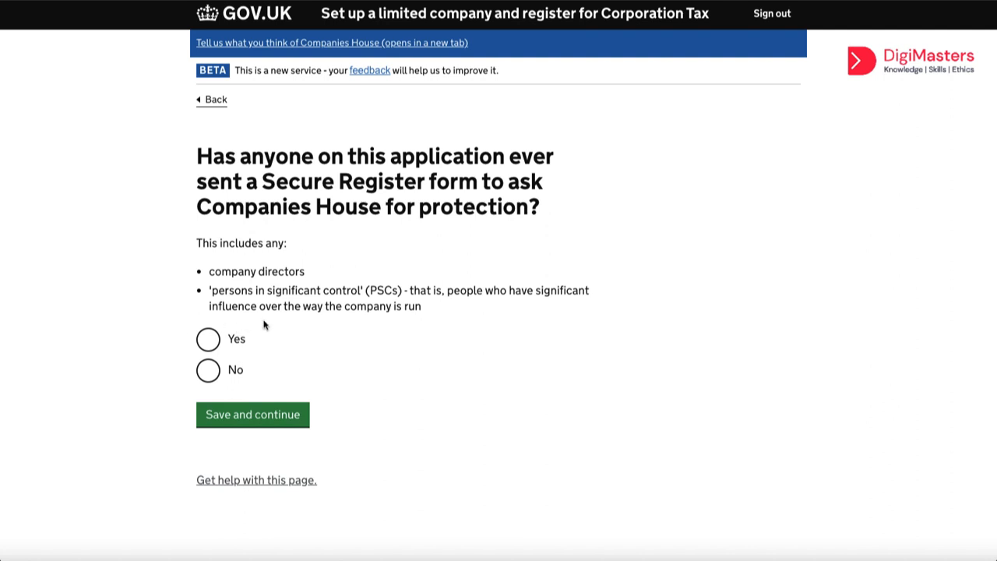
Answer No to the Secure Register, give the director title Mr and no other names.
left_click(208, 372)
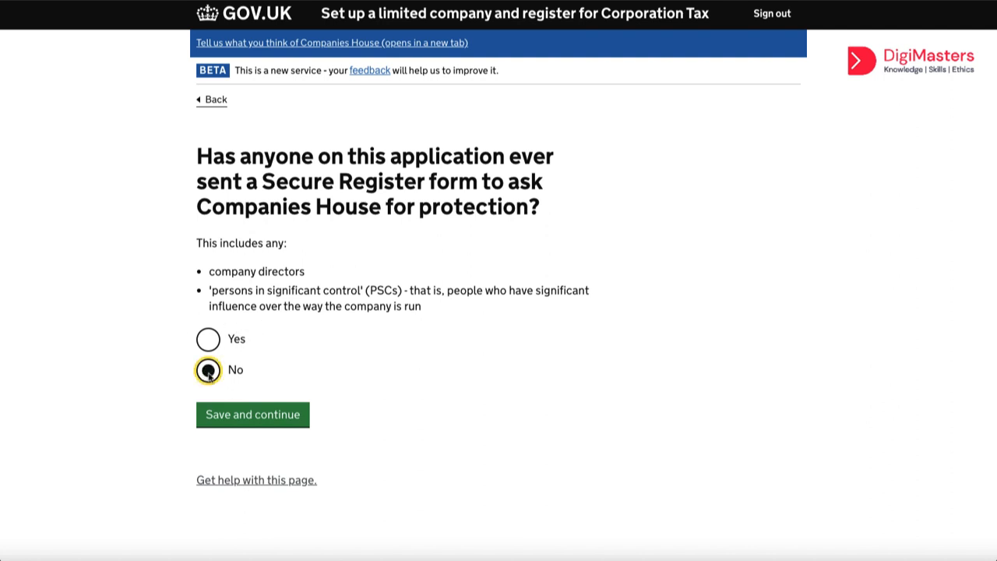
left_click(250, 420)
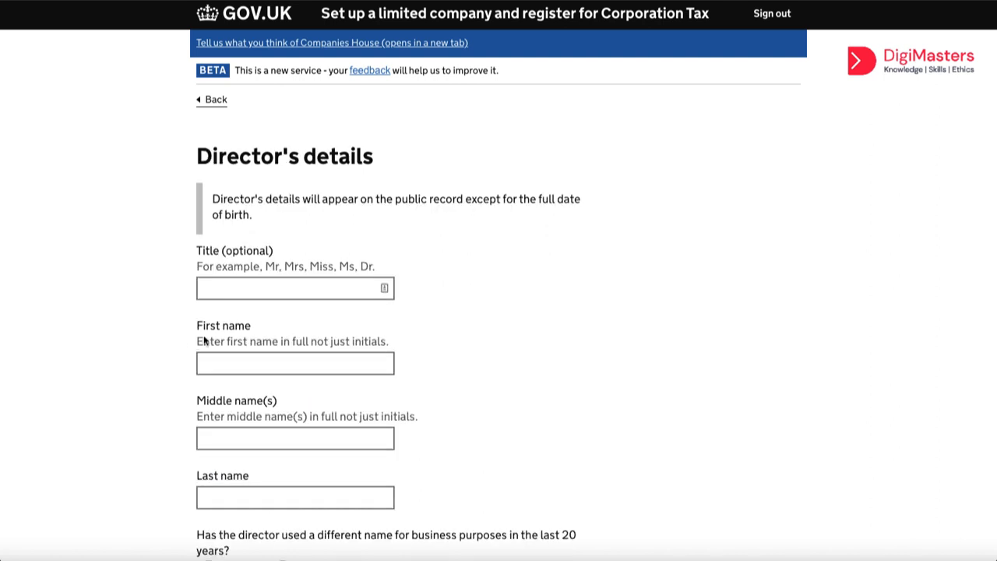
left_click(222, 294)
type("Mr")
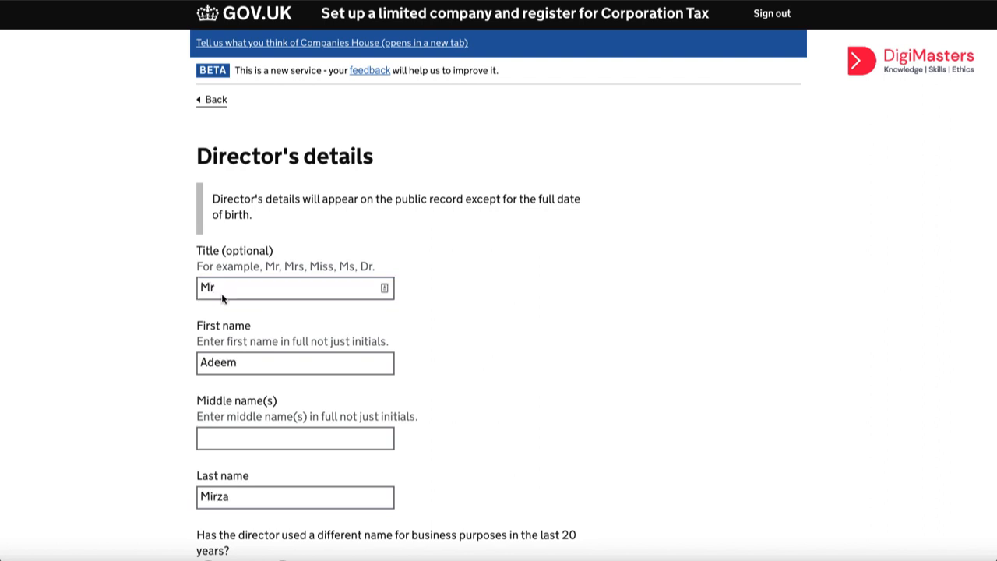
scroll(222, 294, "down", 2)
scroll(222, 293, "down", 1)
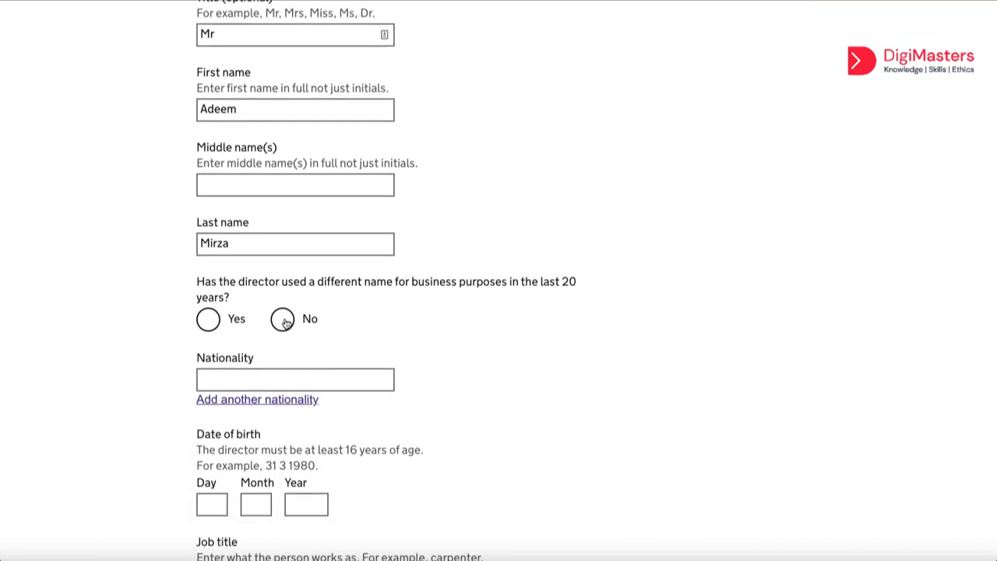
left_click(282, 320)
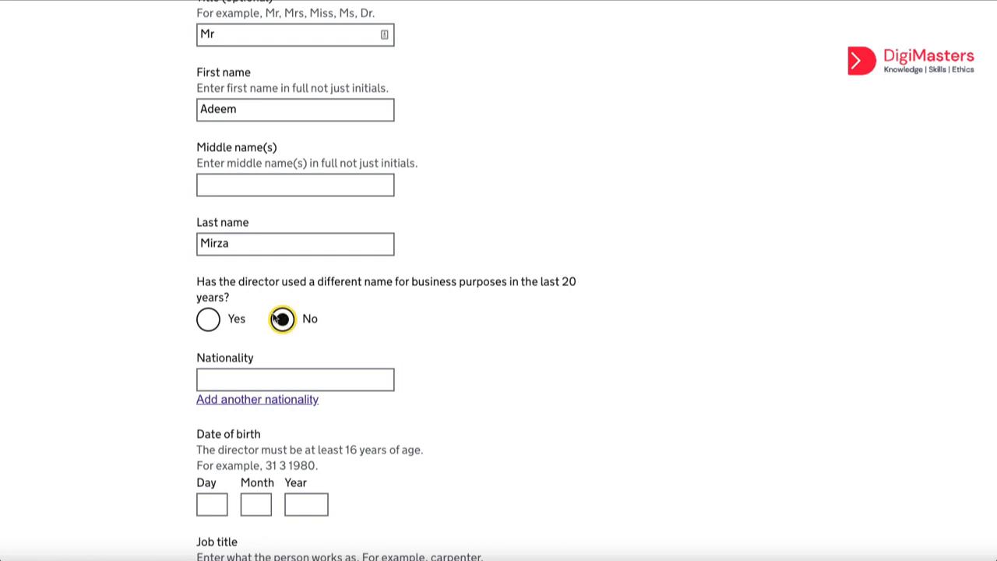
scroll(240, 304, "down", 1)
Set the director's nationality to Pakistani and job title to Entrepreneur, then save.
left_click(241, 300)
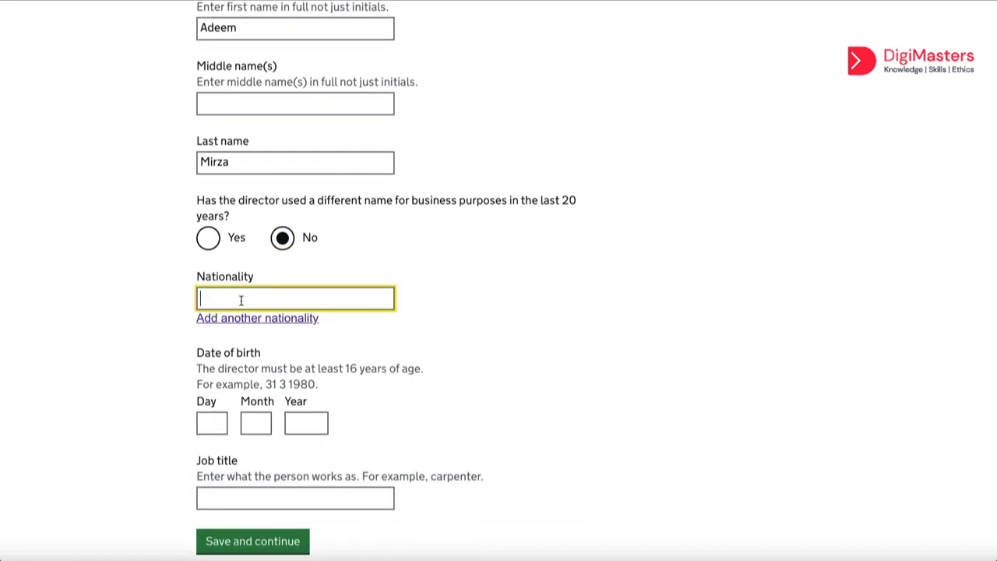
type("Pak")
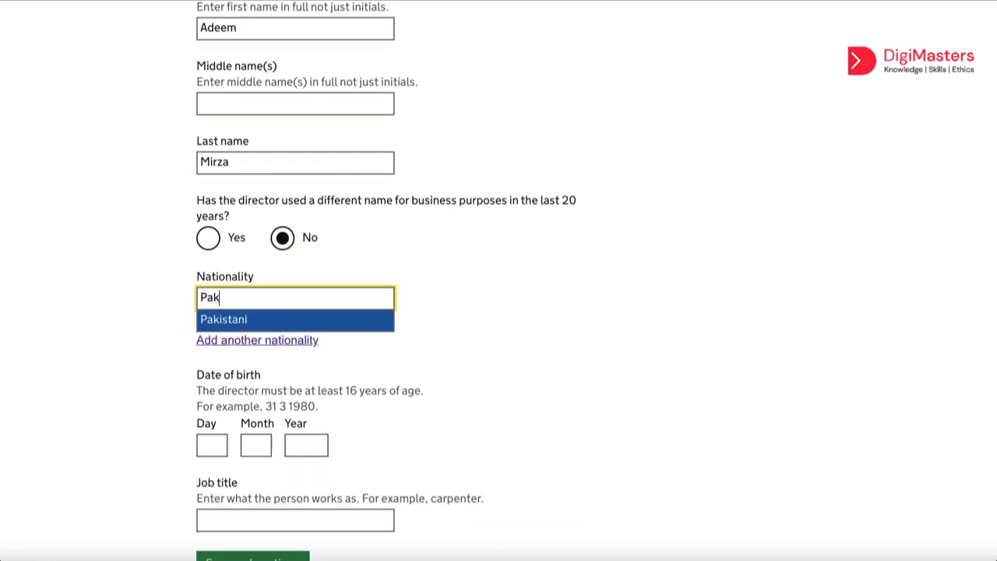
left_click(222, 319)
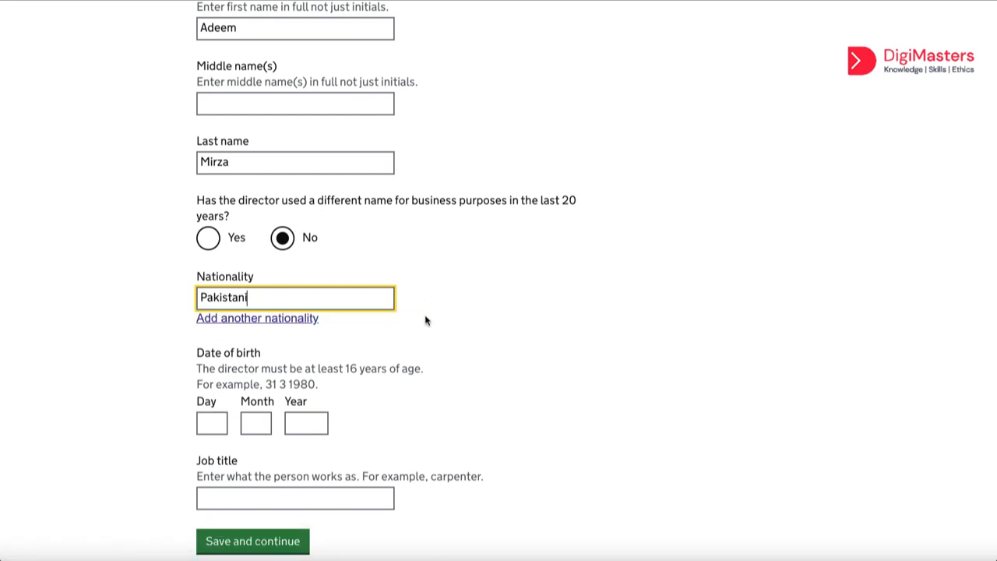
scroll(426, 320, "down", 2)
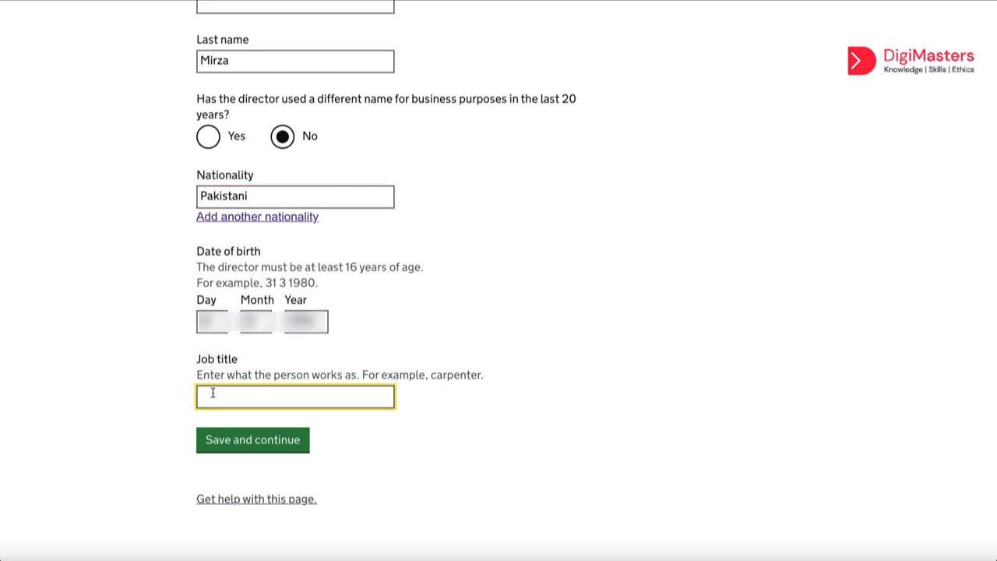
type("Entre")
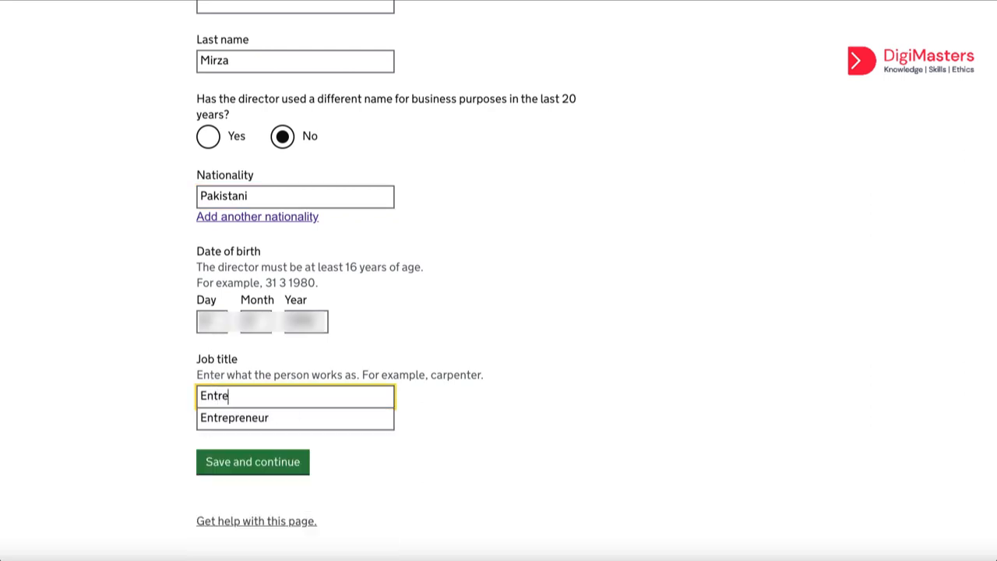
left_click(217, 418)
left_click(251, 438)
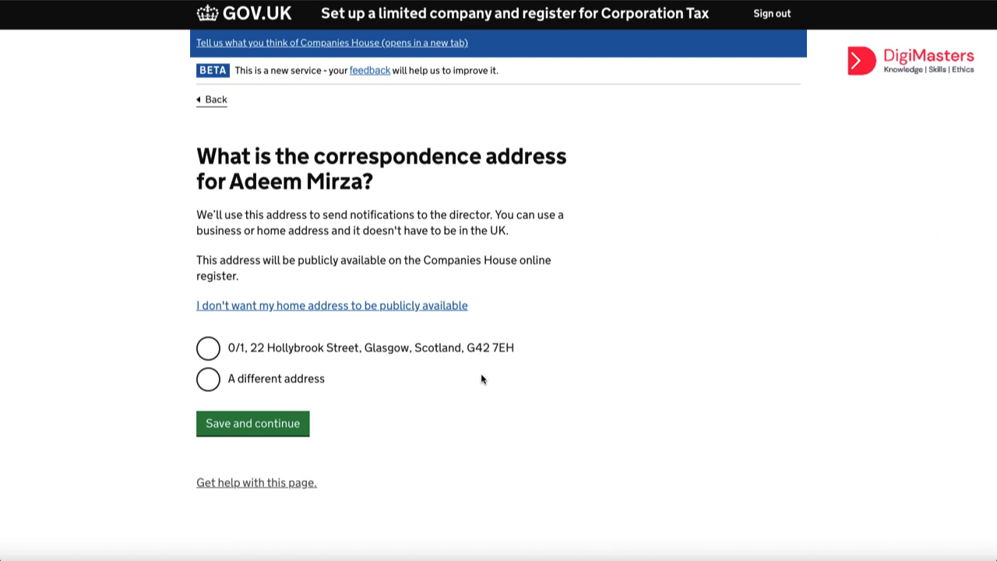
Choose a different correspondence address for the director, enter it manually, and confirm it.
left_click(207, 380)
left_click(249, 430)
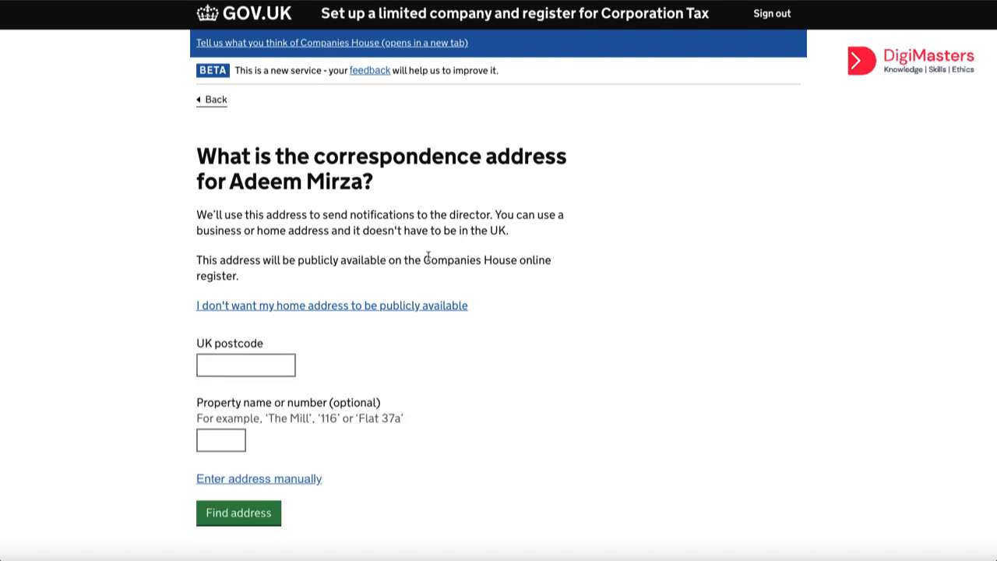
mouse_move(502, 217)
left_mouse_down()
mouse_move(350, 232)
mouse_move(504, 233)
left_mouse_up()
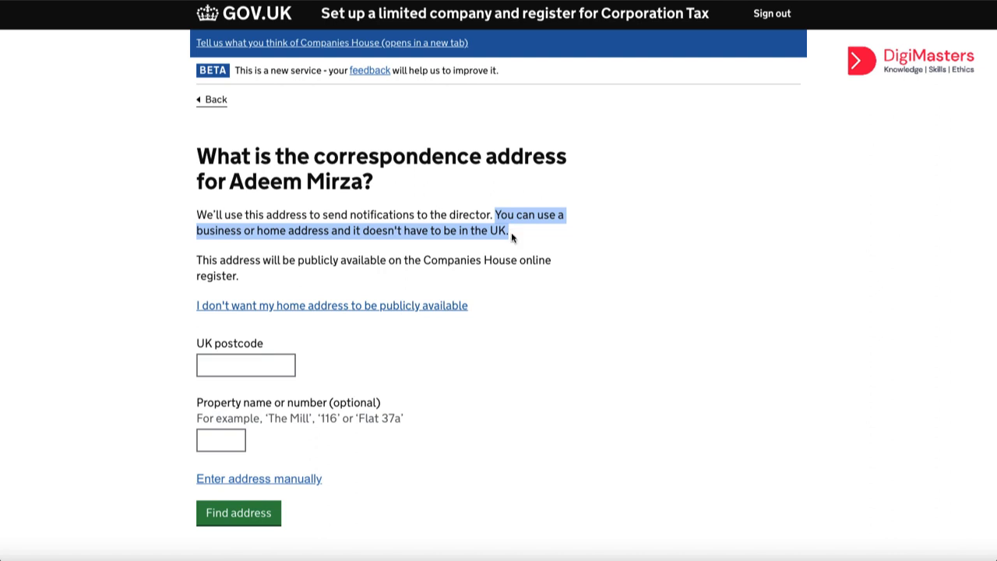
scroll(510, 232, "down", 1)
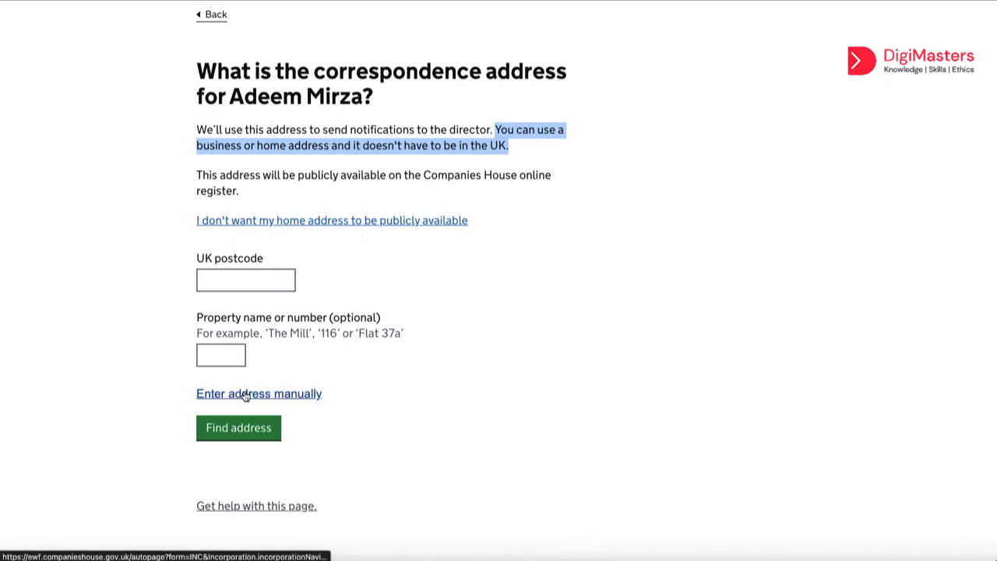
scroll(245, 396, "down", 1)
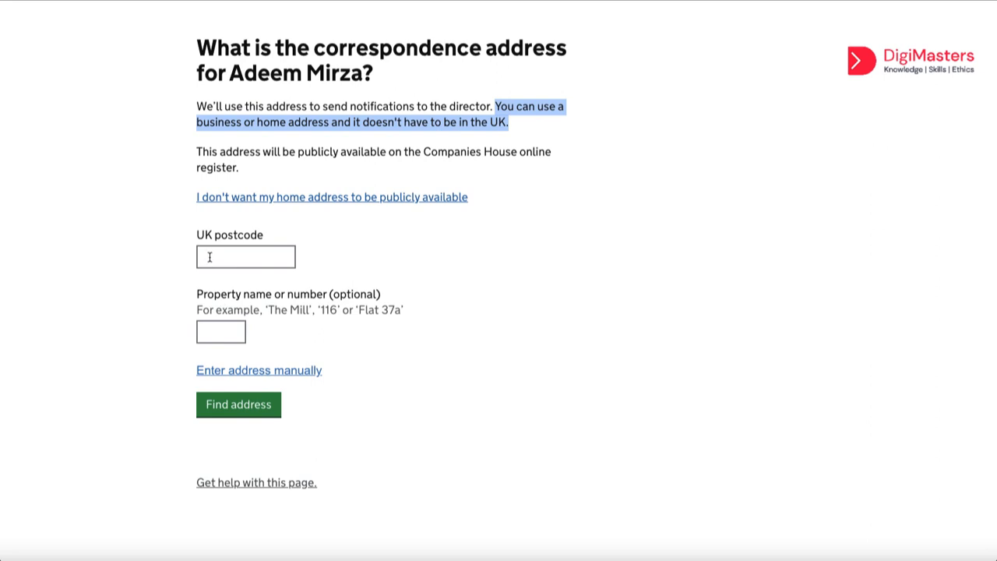
left_click(236, 371)
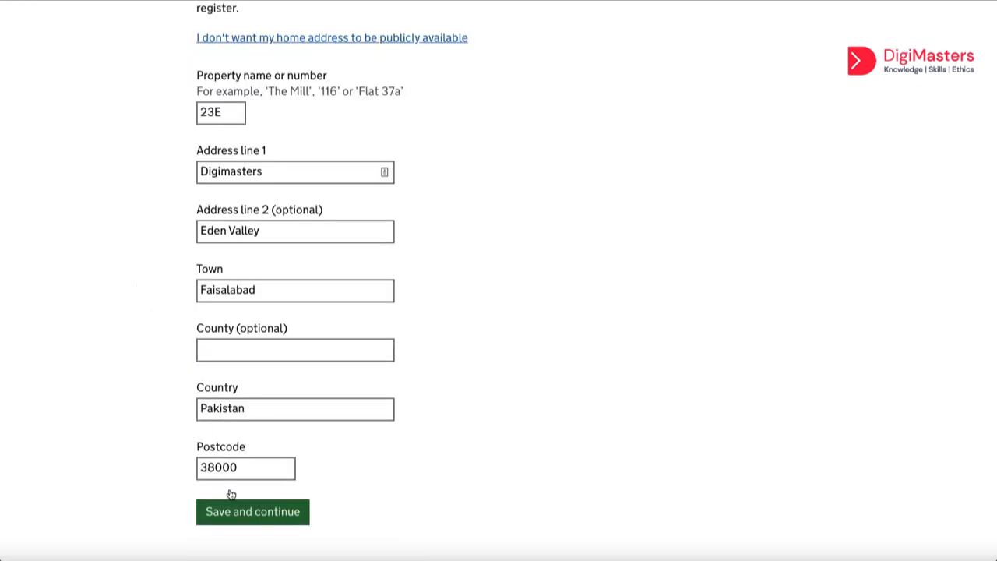
left_click(241, 515)
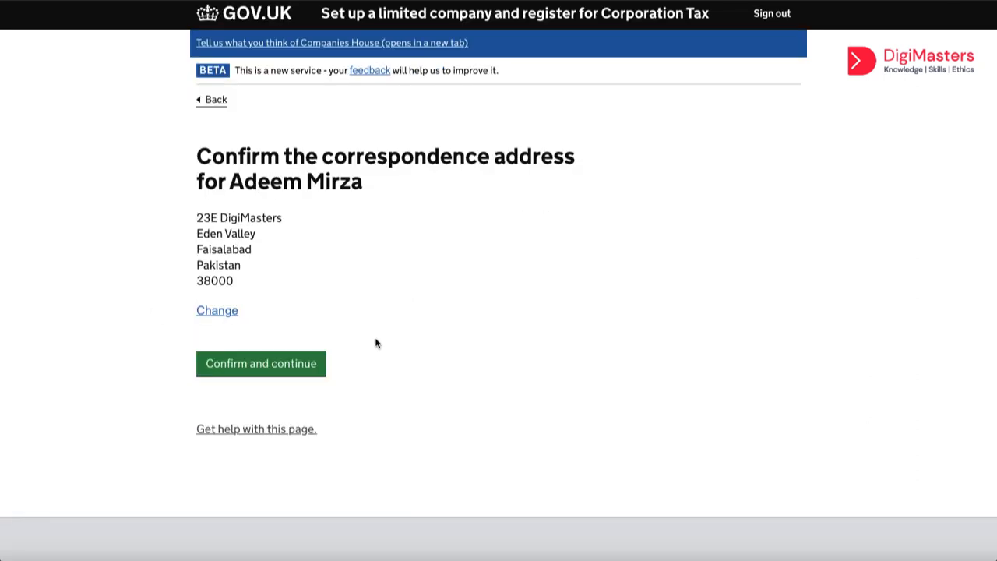
left_click(248, 369)
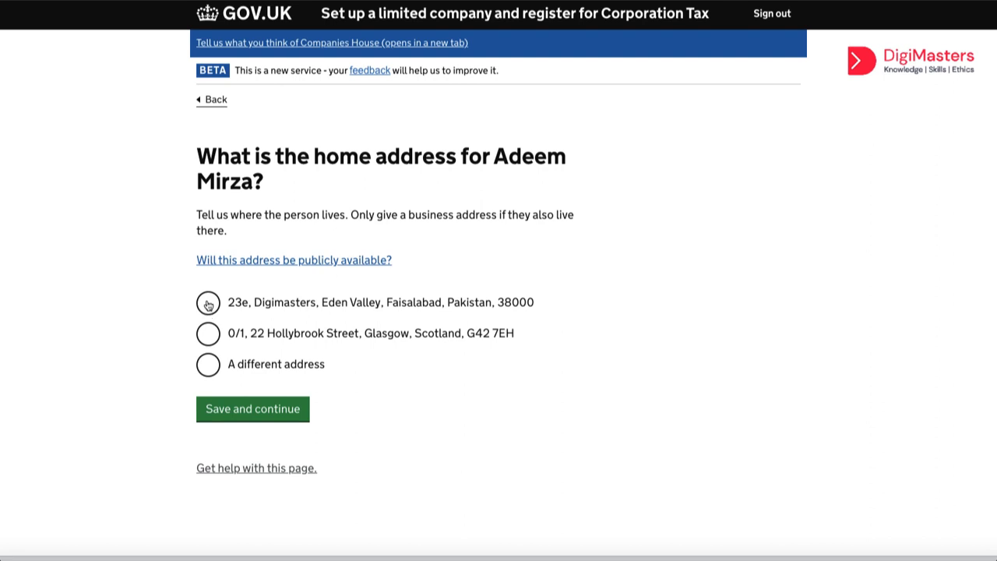
Use the correspondence address as the director's home address and send filing reminders to the existing email.
left_click(208, 304)
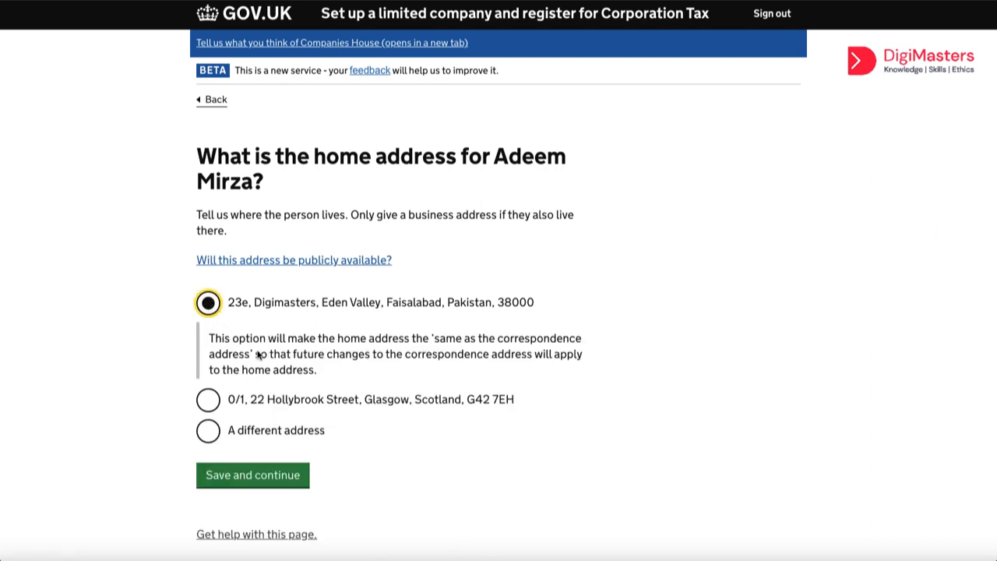
scroll(263, 358, "down", 1)
left_click(264, 420)
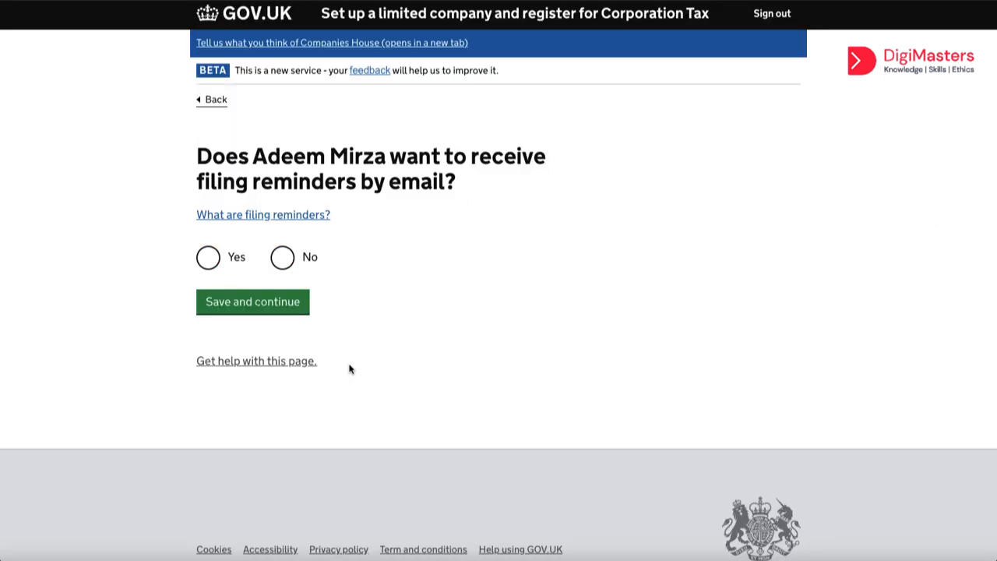
left_click(208, 257)
left_click(257, 301)
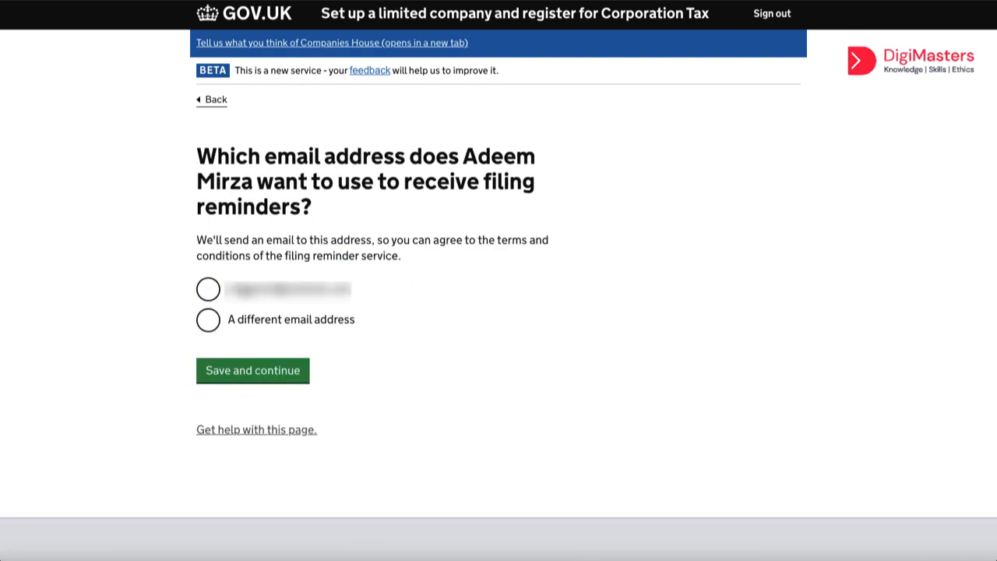
left_click(207, 292)
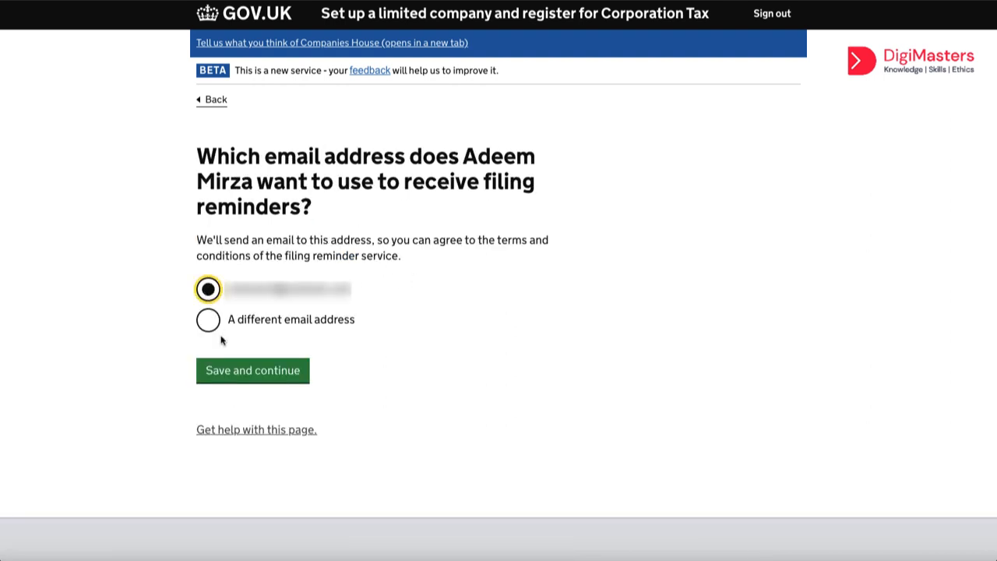
left_click(231, 369)
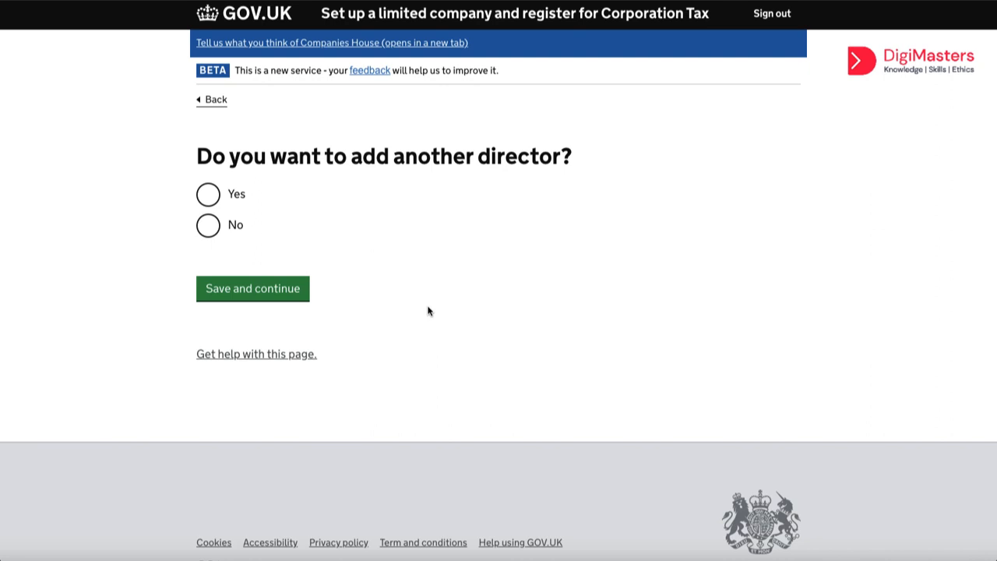
Decline adding another director and tick both the residence and consent declarations.
left_click(208, 227)
left_click(239, 284)
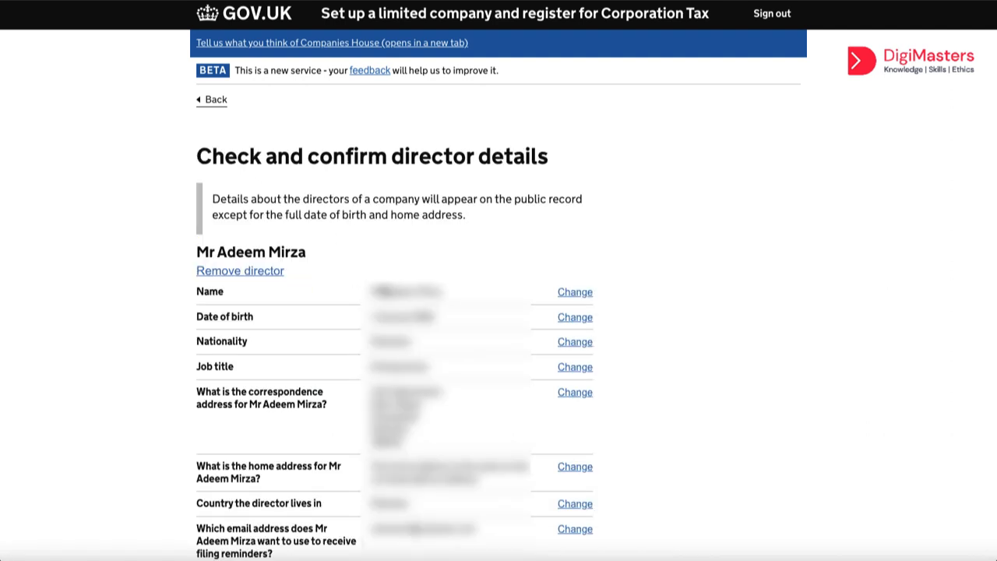
scroll(311, 276, "down", 6)
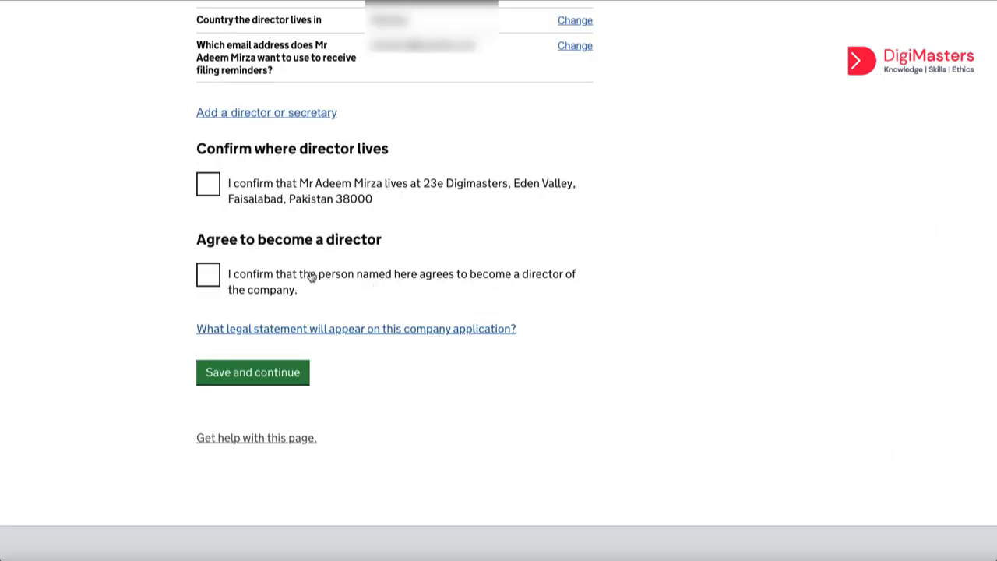
left_click(208, 184)
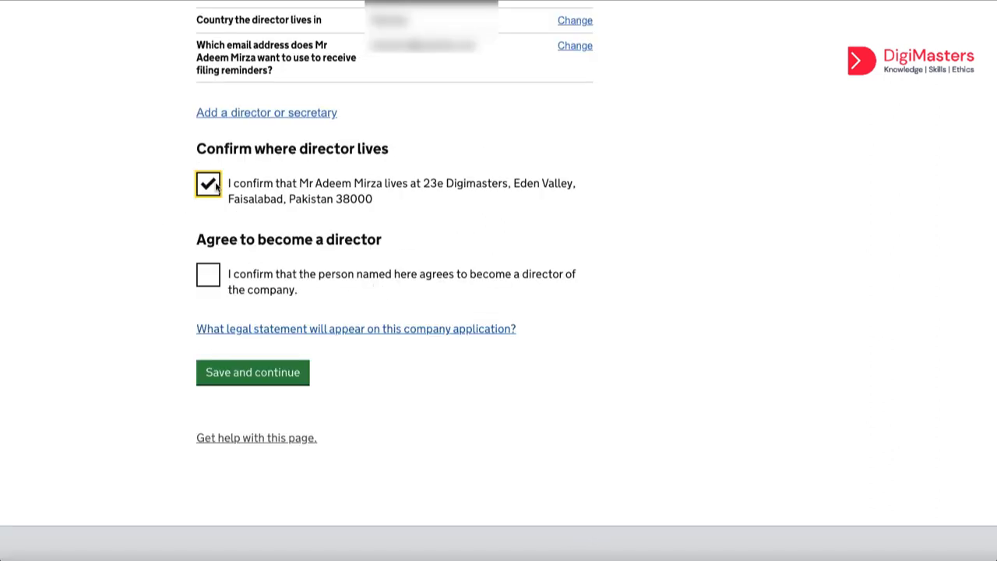
left_click(207, 274)
left_click(260, 380)
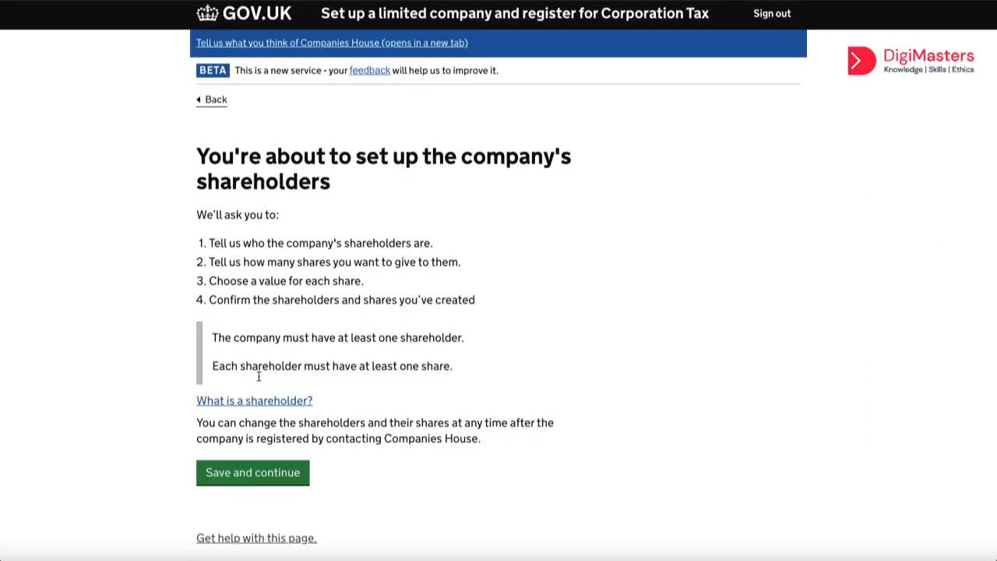
Make the director the only shareholder and confirm the shareholder details.
left_click(248, 472)
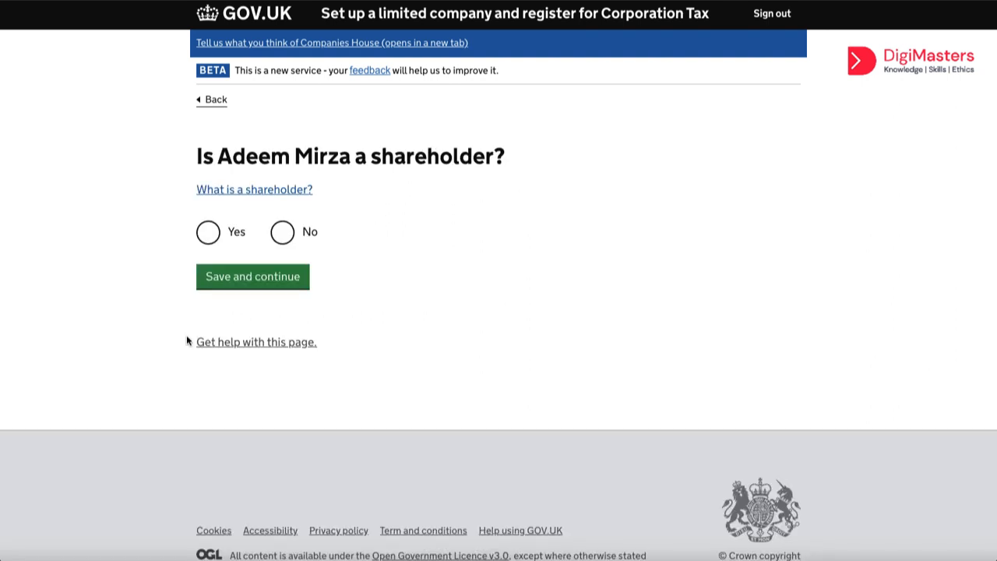
left_click(208, 232)
left_click(242, 277)
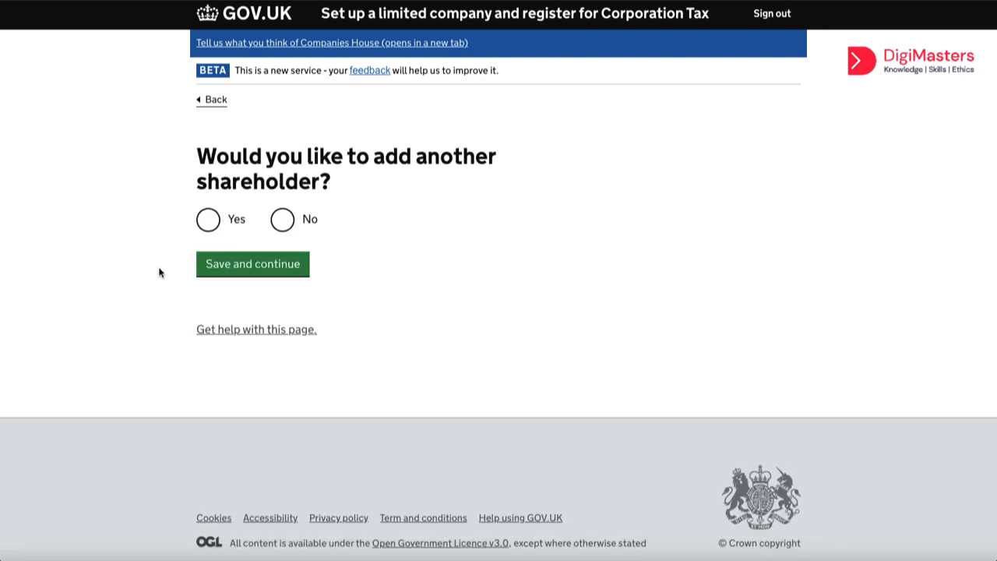
left_click(282, 219)
left_click(278, 263)
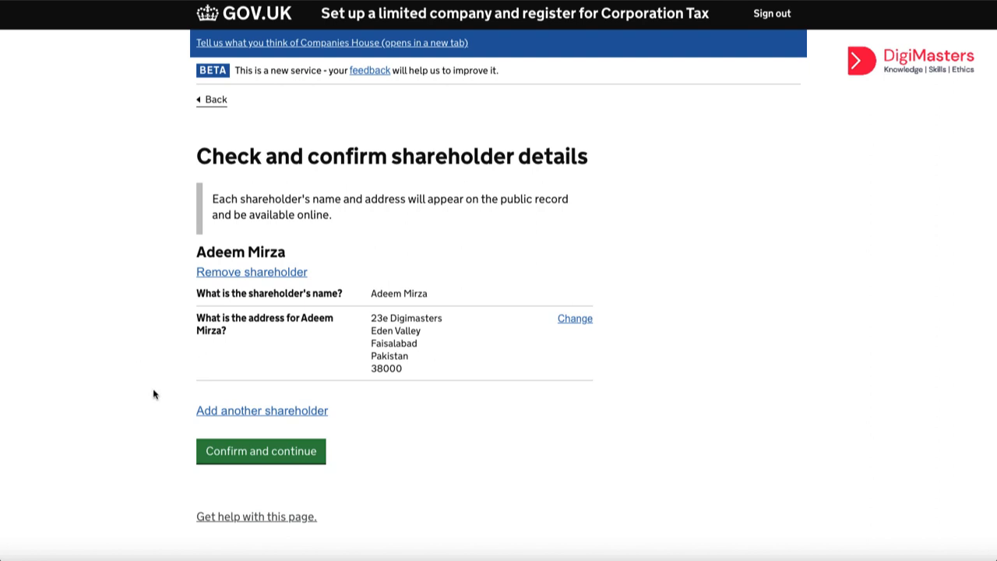
left_click(277, 454)
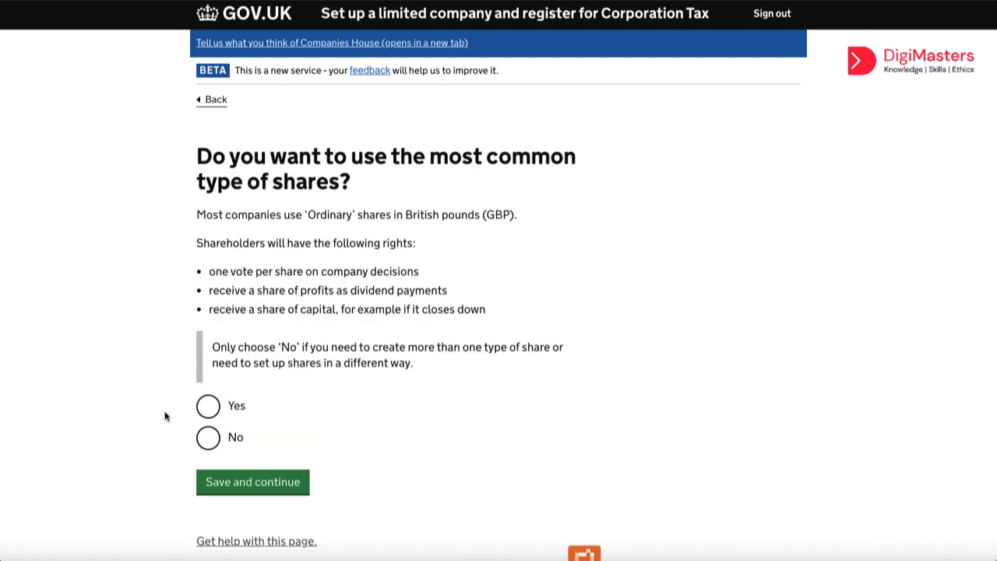
Give the shareholder 1 Ordinary GBP share valued at £1 and confirm the shares.
scroll(165, 415, "down", 1)
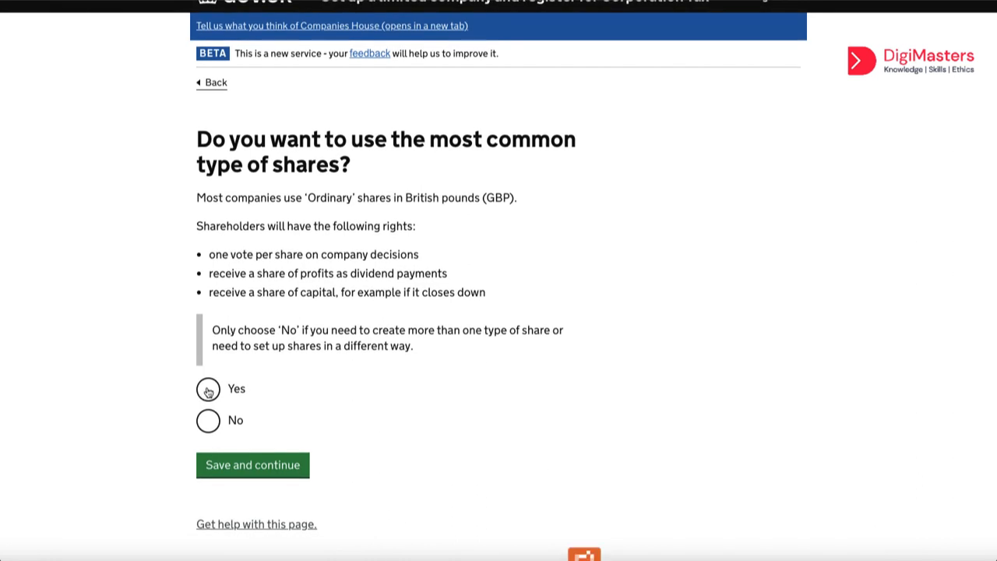
left_click(207, 391)
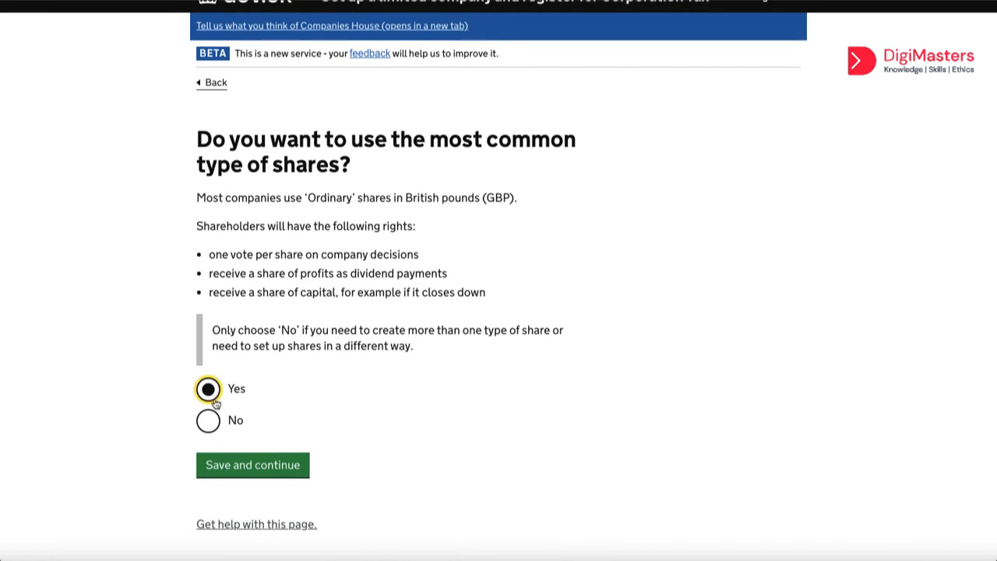
left_click(262, 470)
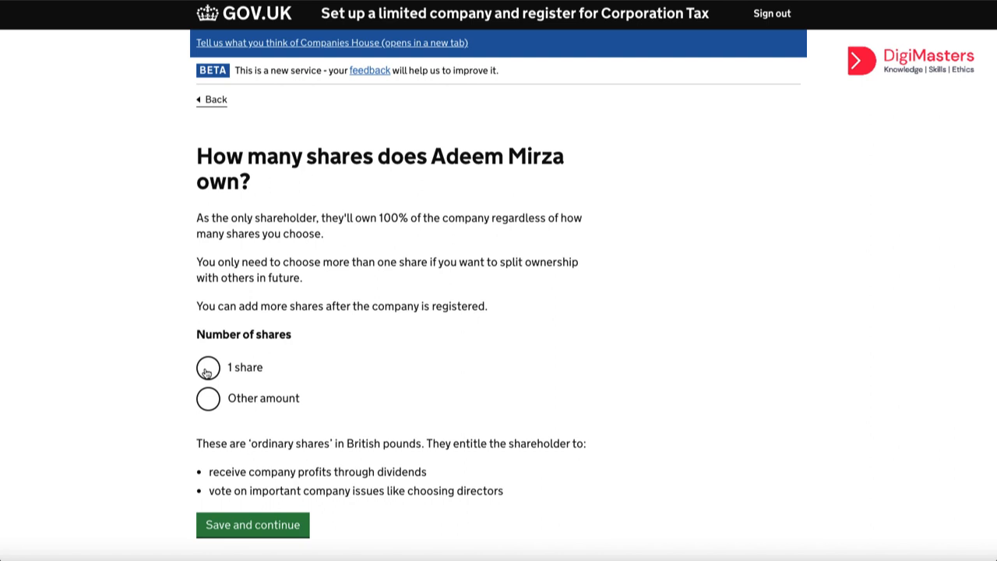
left_click(208, 374)
left_click(238, 525)
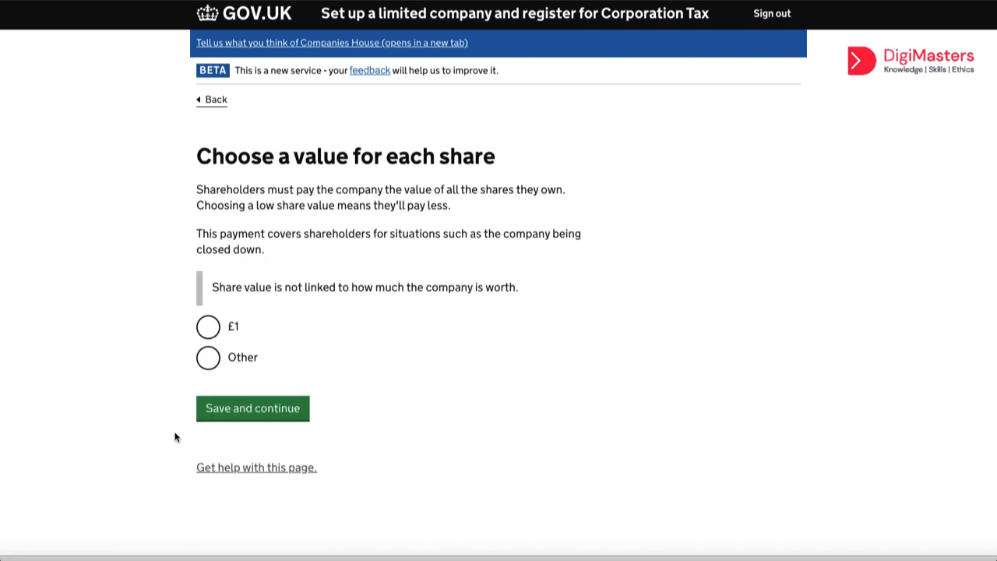
left_click(208, 328)
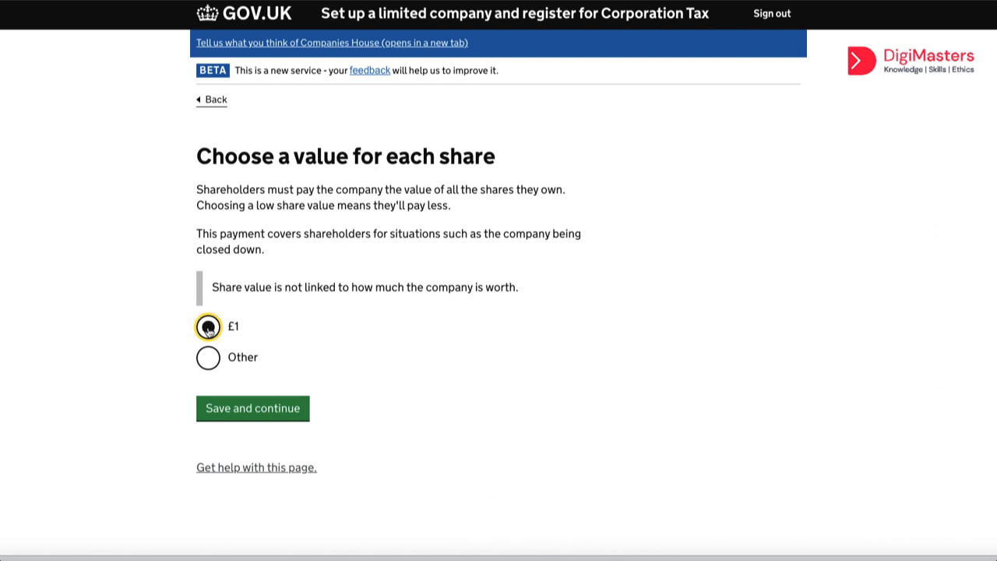
left_click(252, 408)
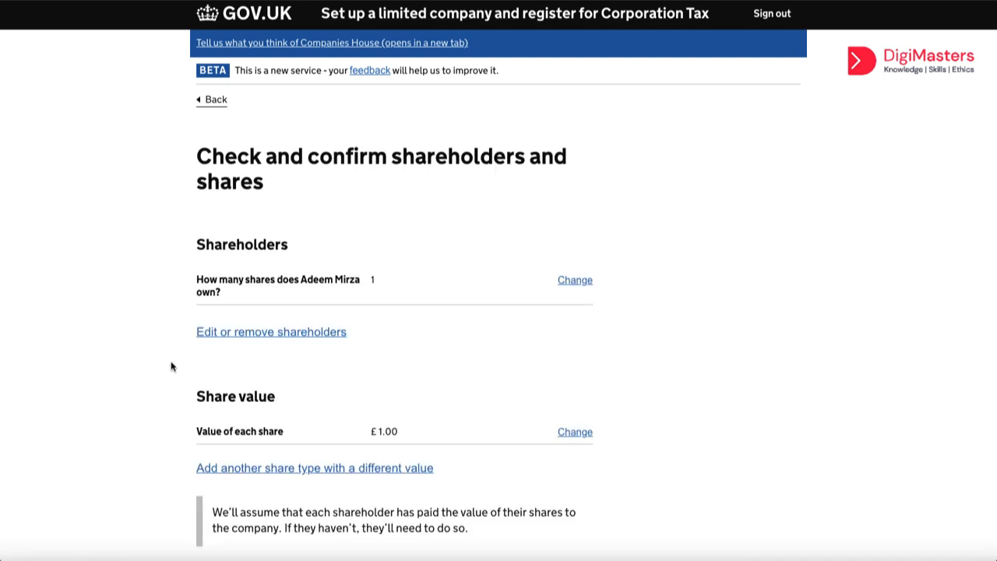
scroll(171, 366, "down", 5)
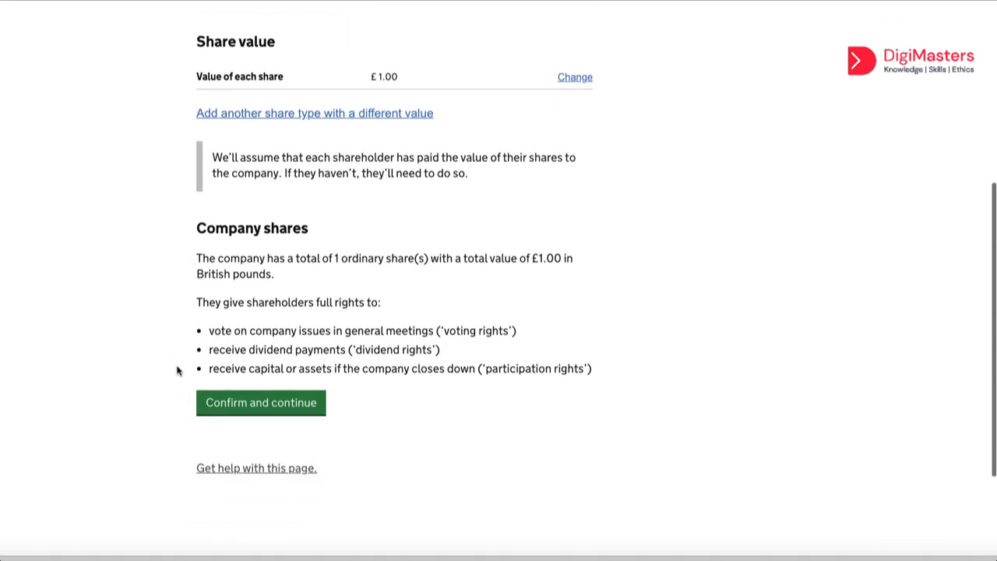
left_click(239, 412)
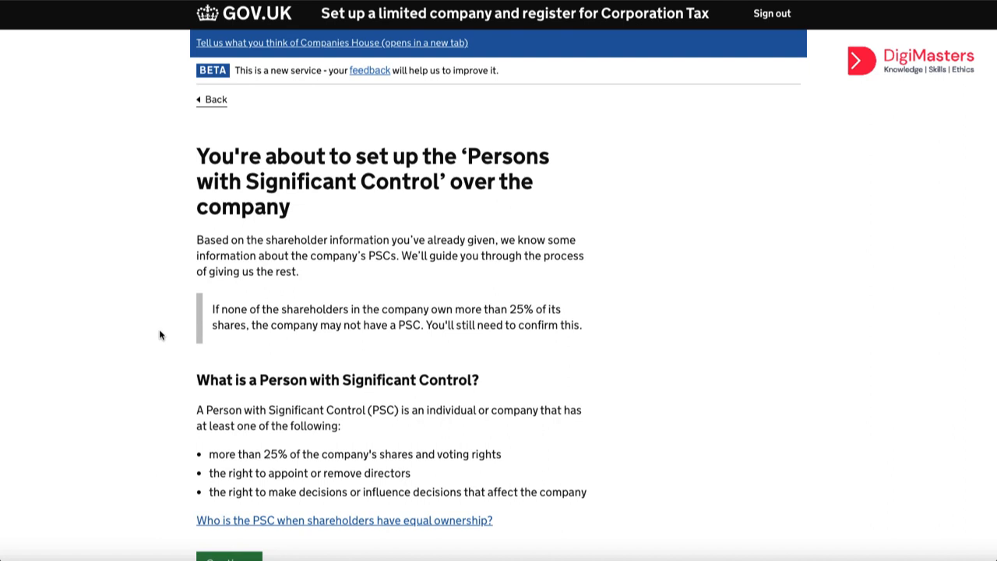
Answer Yes to the right to appoint or remove directors and accept the persons in control details.
scroll(160, 335, "down", 1)
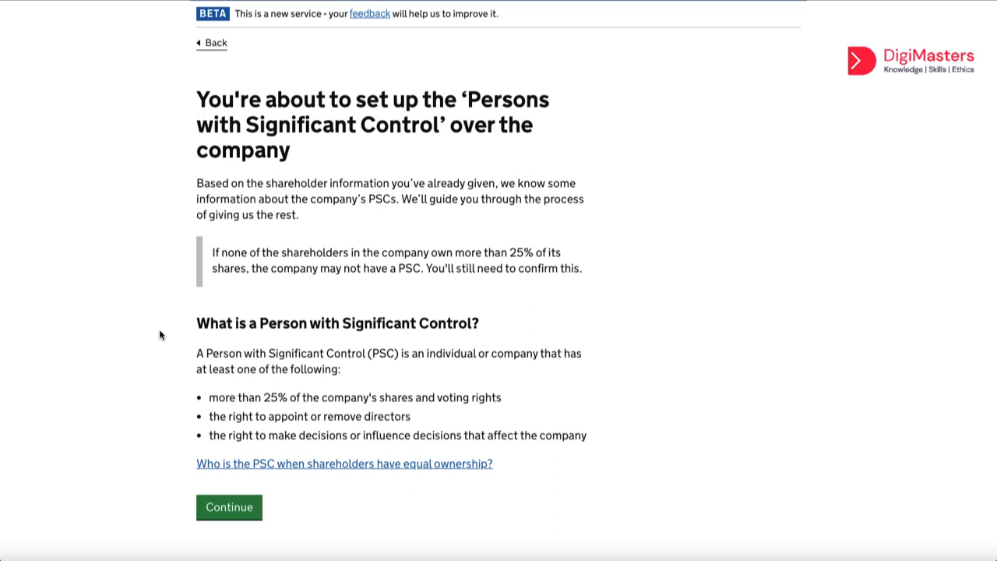
scroll(160, 335, "down", 1)
key("Tab")
key("Return")
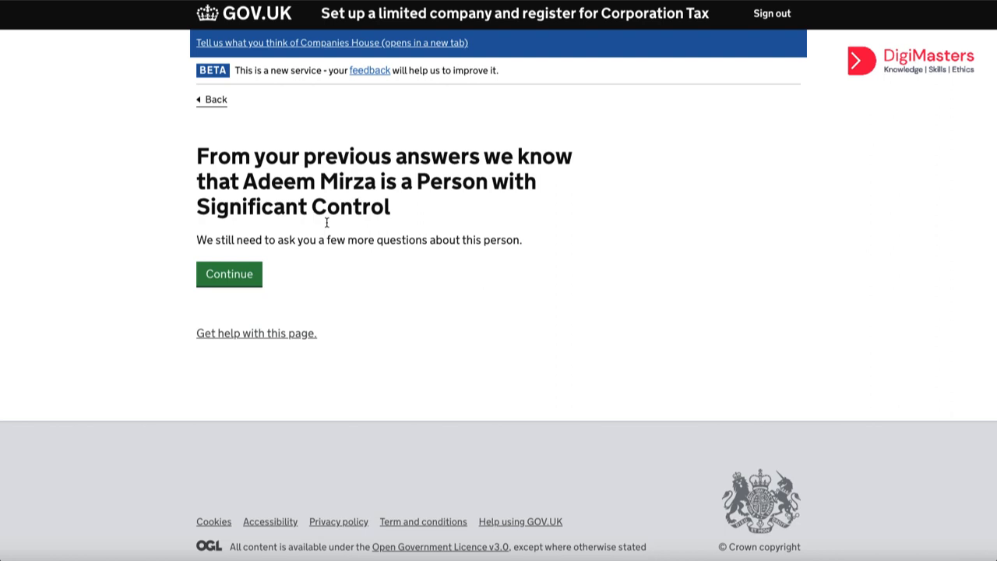
left_click(245, 274)
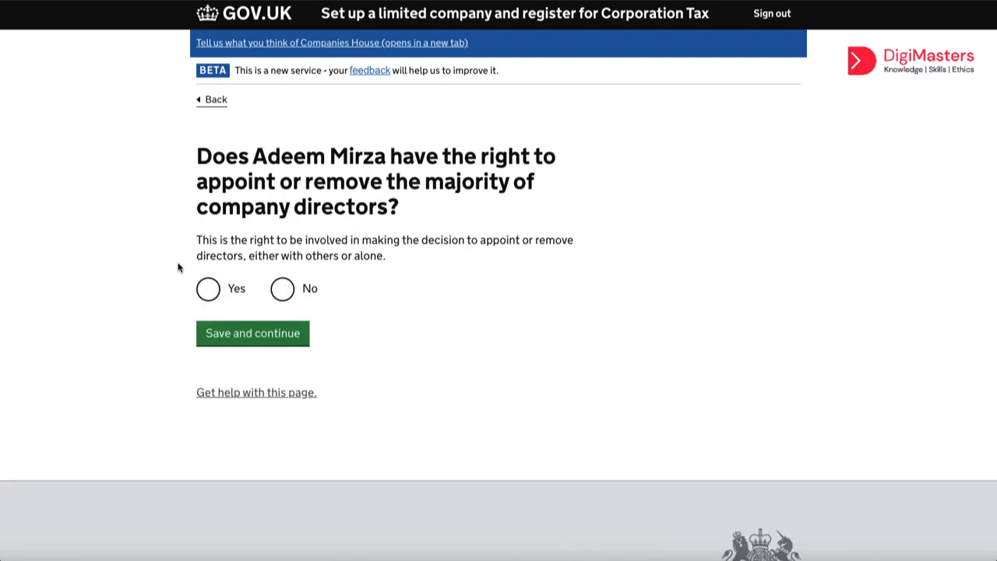
left_click(206, 287)
left_click(241, 333)
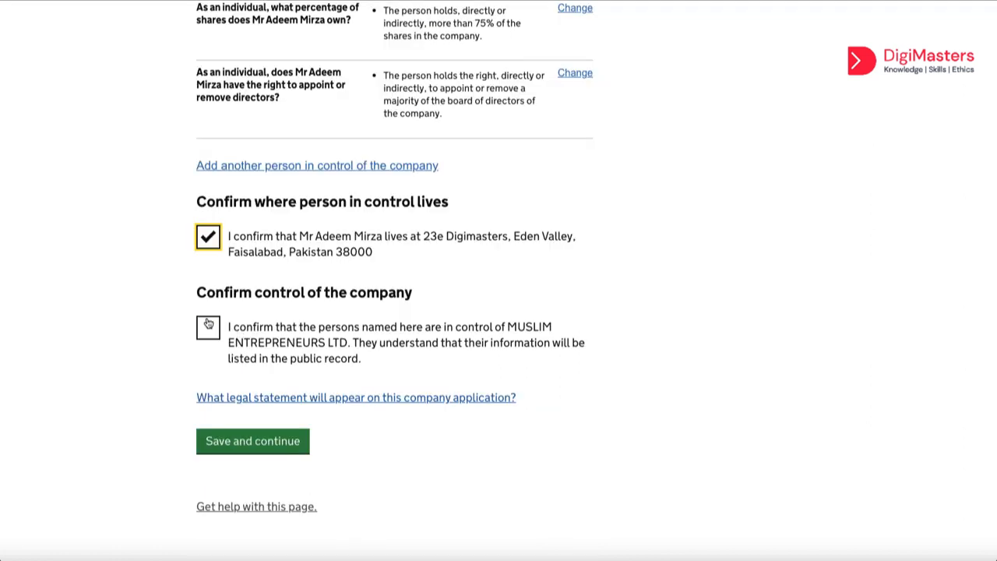
left_click(208, 326)
left_click(228, 441)
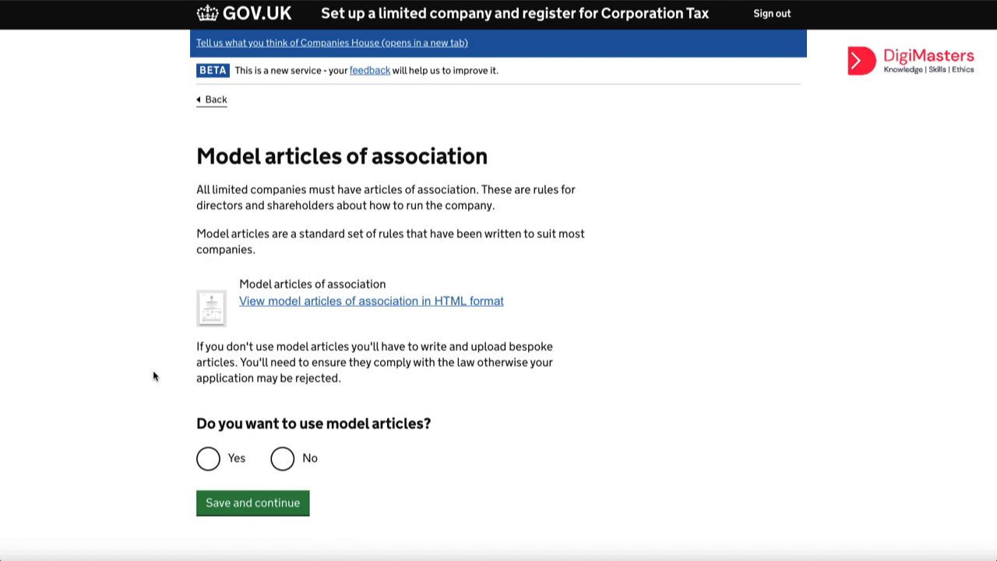
Choose Yes to model articles and tick the memorandum agreement to form the company.
scroll(154, 375, "down", 1)
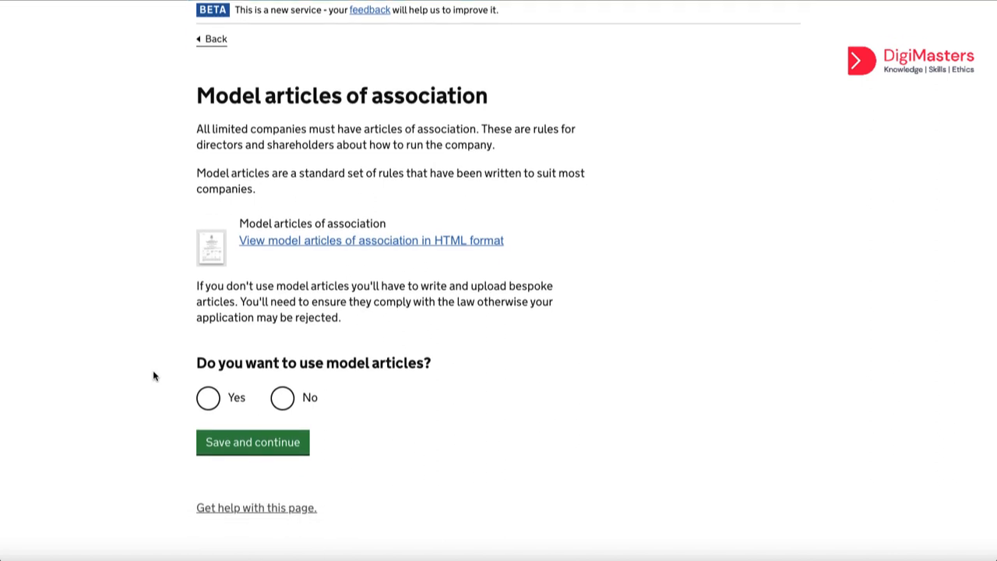
left_click(206, 396)
left_click(236, 444)
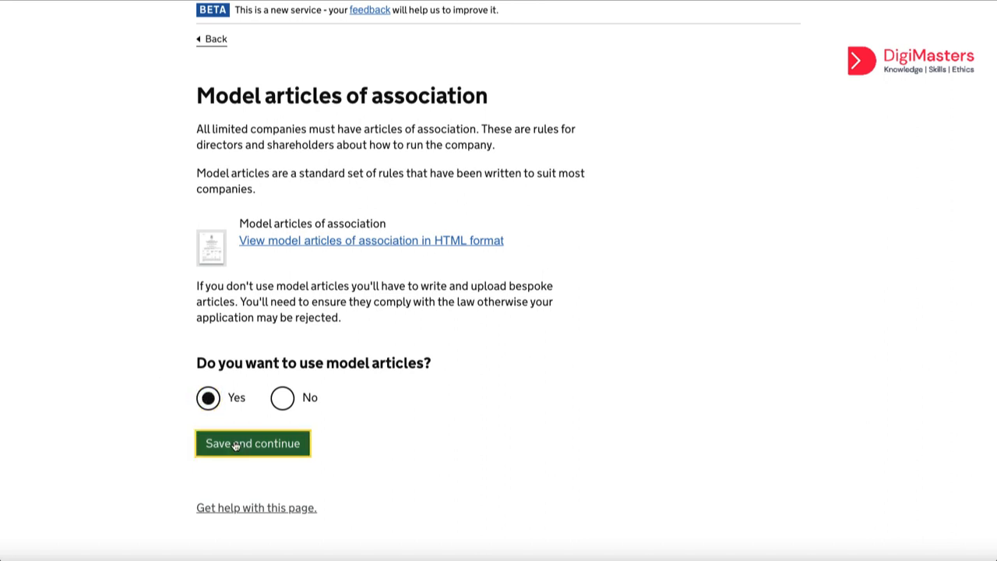
left_click(208, 382)
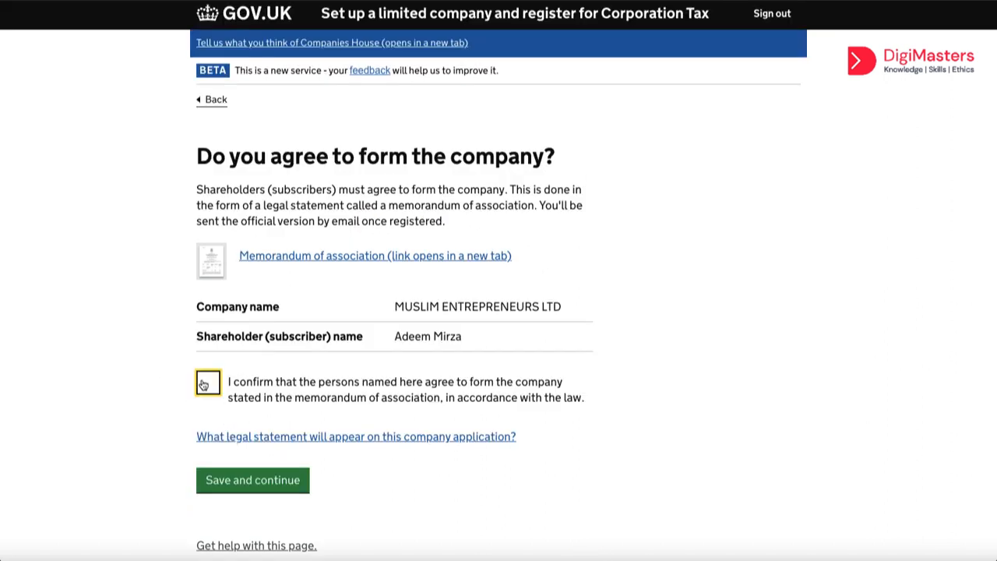
left_click(228, 483)
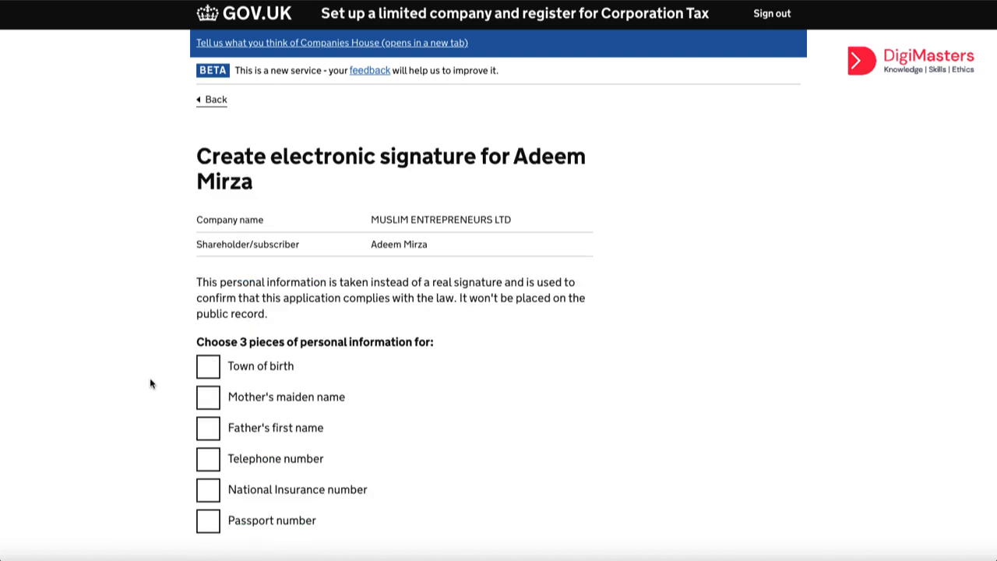
Use town of birth, mother's maiden name and father's first name as signature details.
scroll(151, 382, "down", 3)
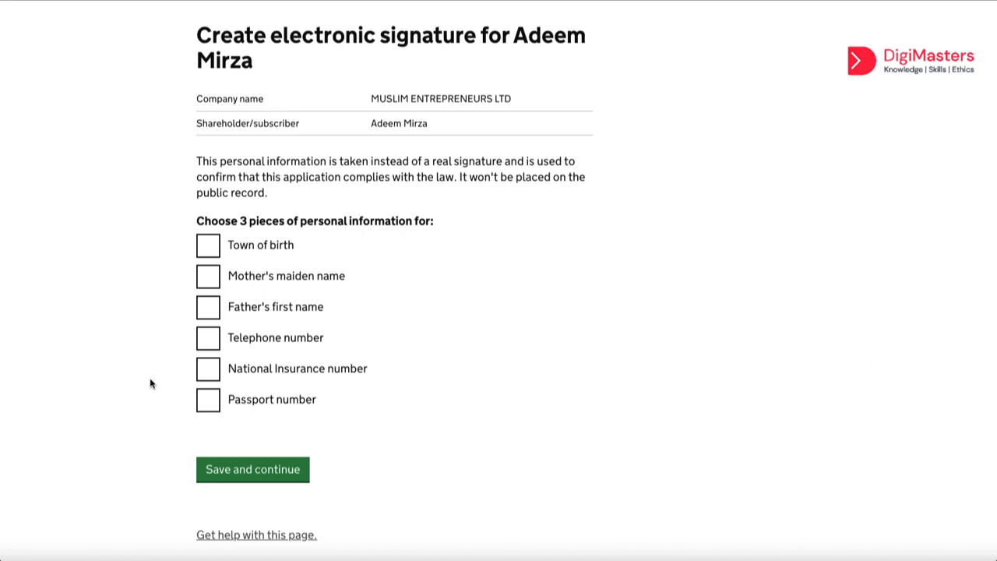
left_click(209, 248)
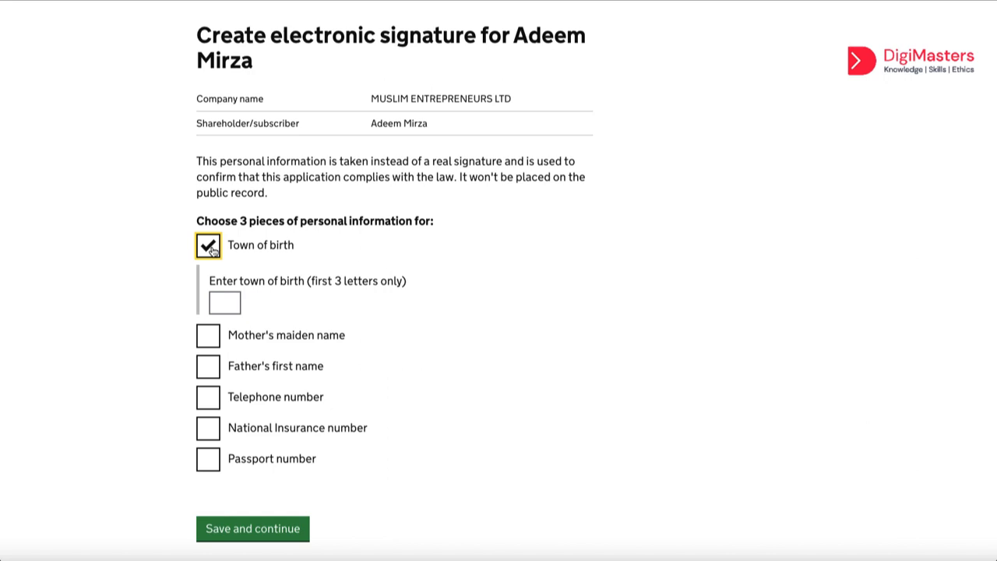
left_click(207, 339)
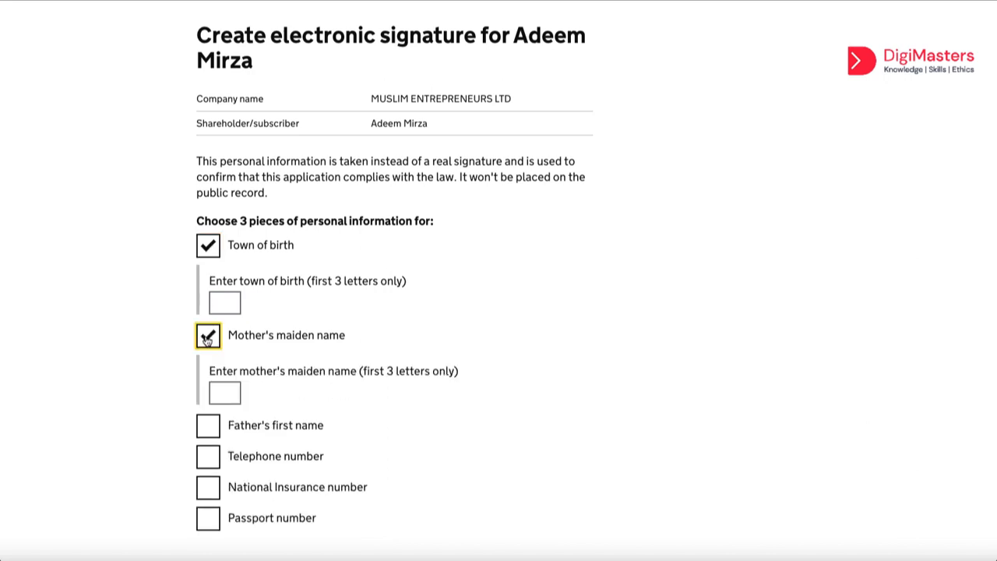
left_click(204, 429)
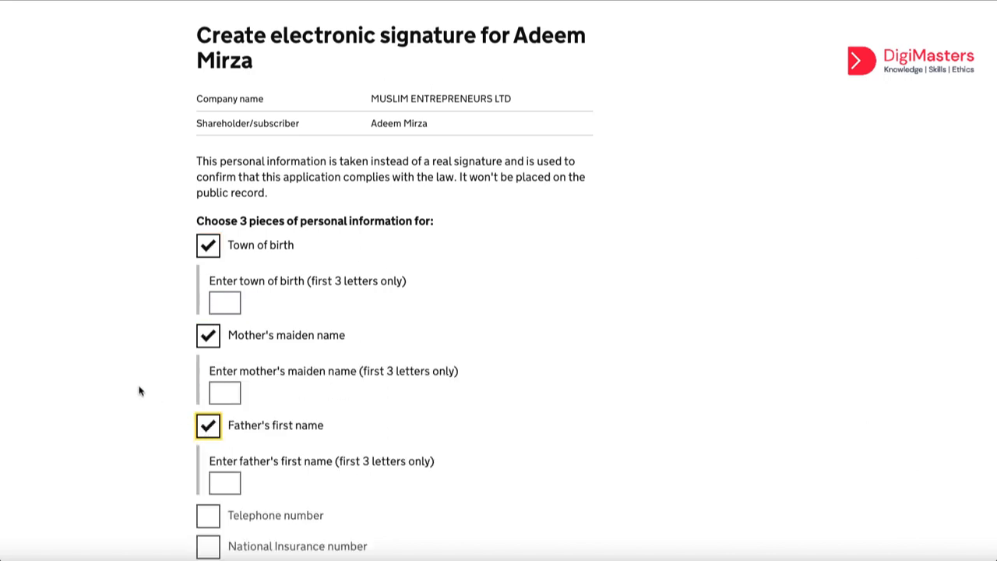
scroll(138, 392, "down", 2)
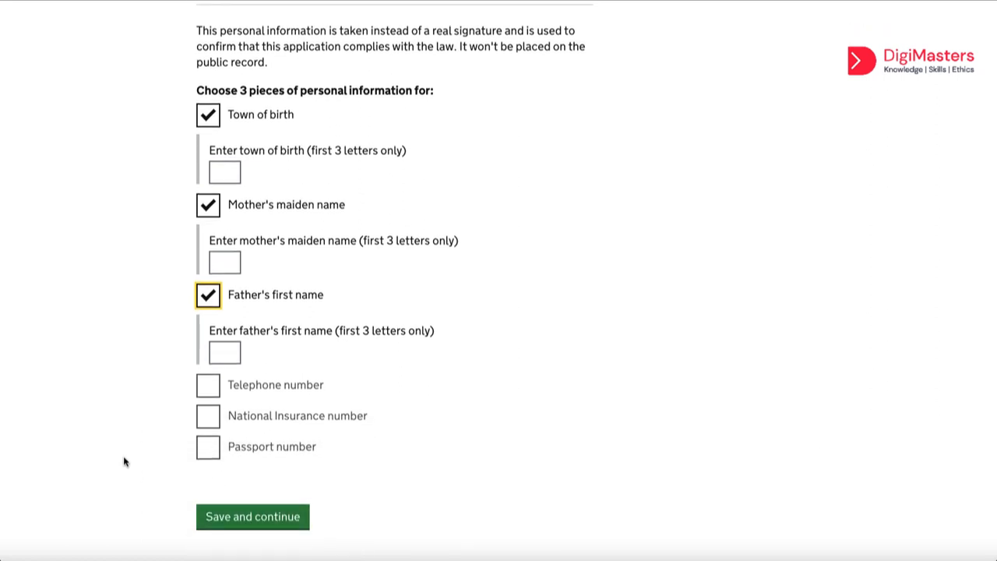
left_click(228, 517)
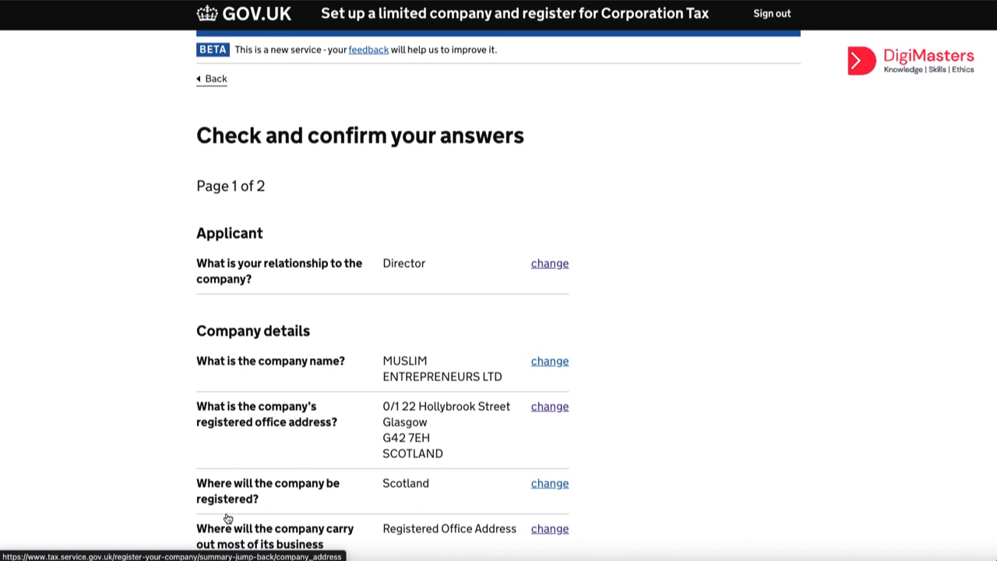
Confirm answer page 1, tick 'I understand' on page 2, and send the application.
scroll(677, 350, "down", 10)
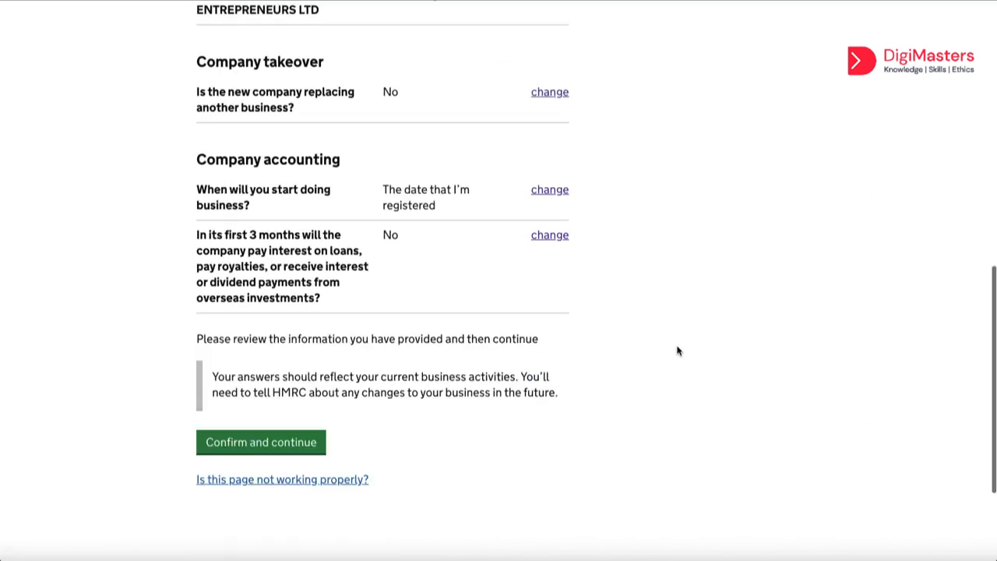
left_click(287, 330)
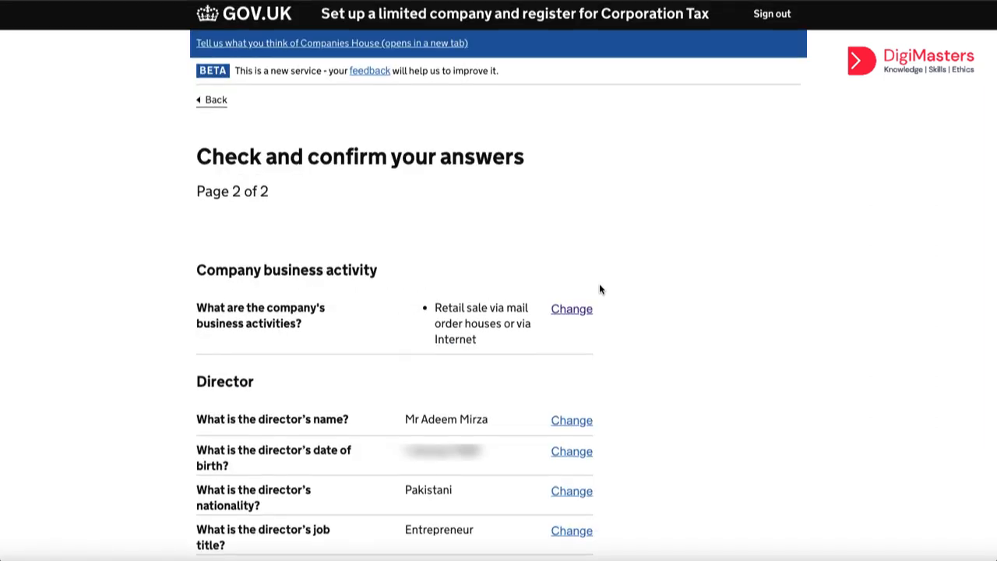
scroll(429, 427, "down", 15)
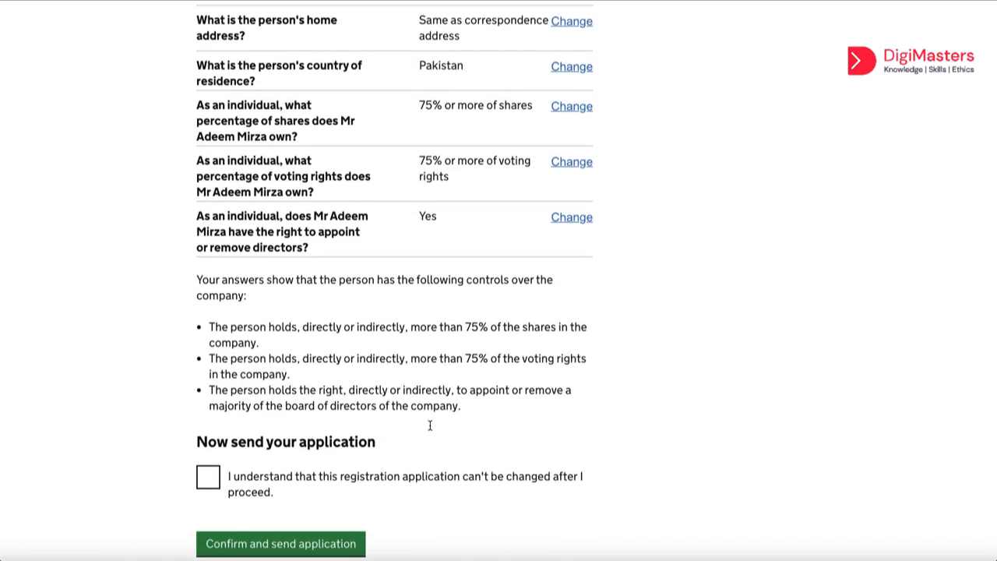
left_click(218, 249)
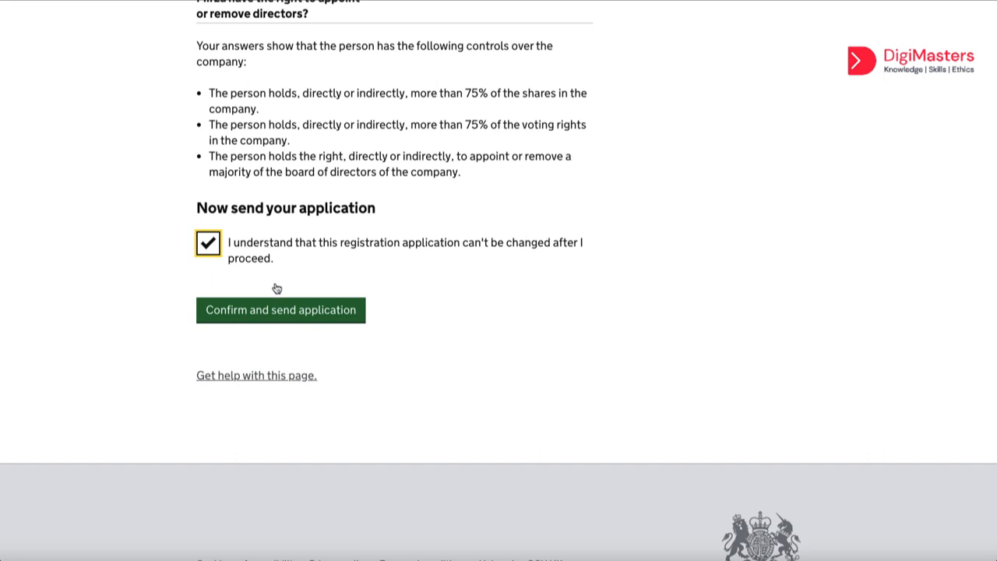
left_click(265, 312)
scroll(769, 222, "down", 2)
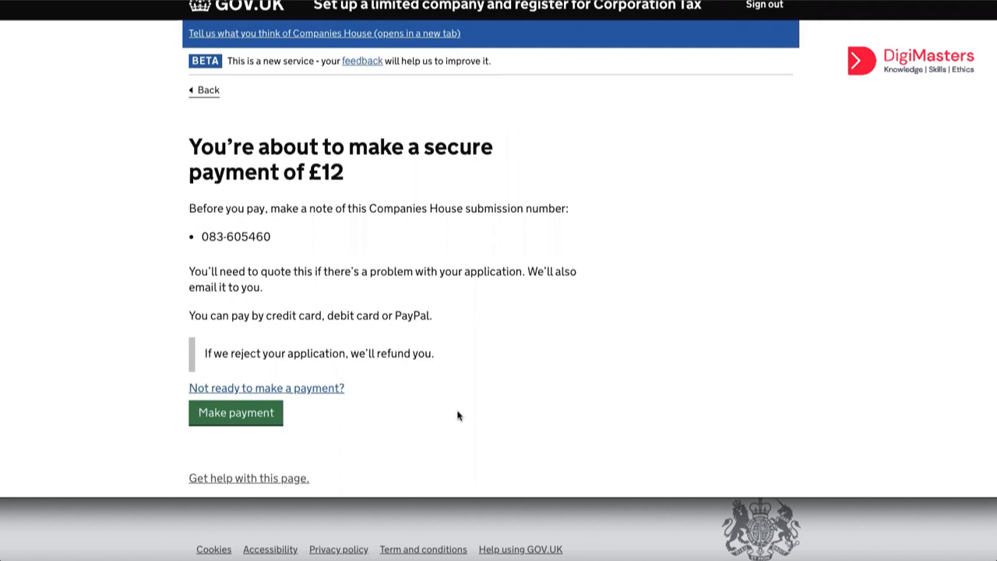
Start the £12 payment by credit or debit card and continue to the card details.
left_click(227, 411)
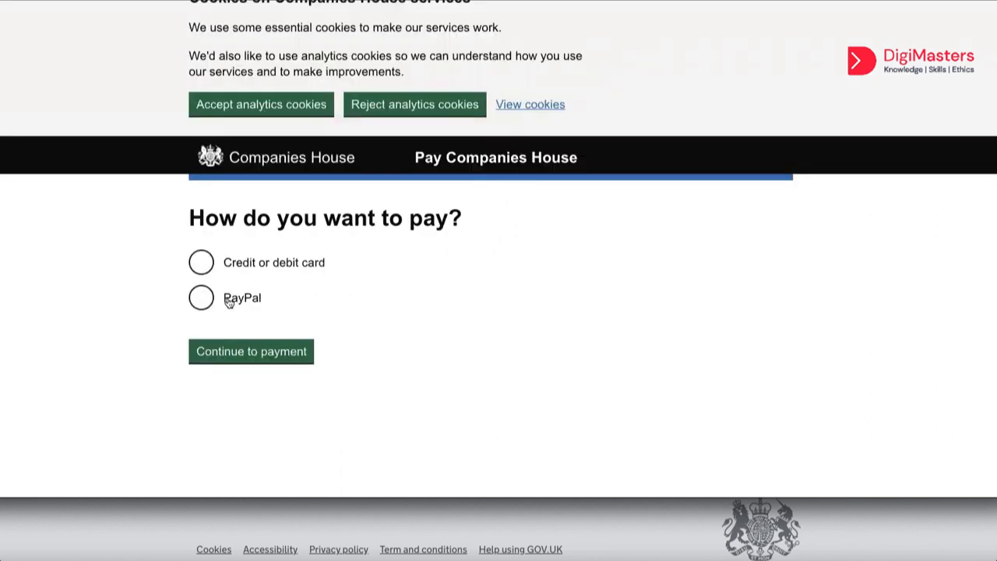
left_click(199, 264)
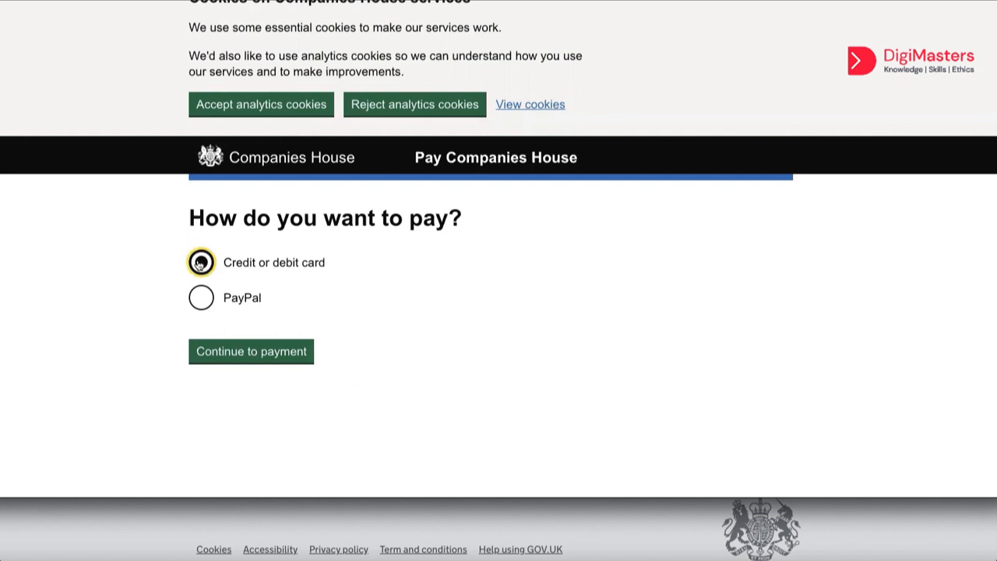
left_click(250, 351)
scroll(476, 292, "down", 3)
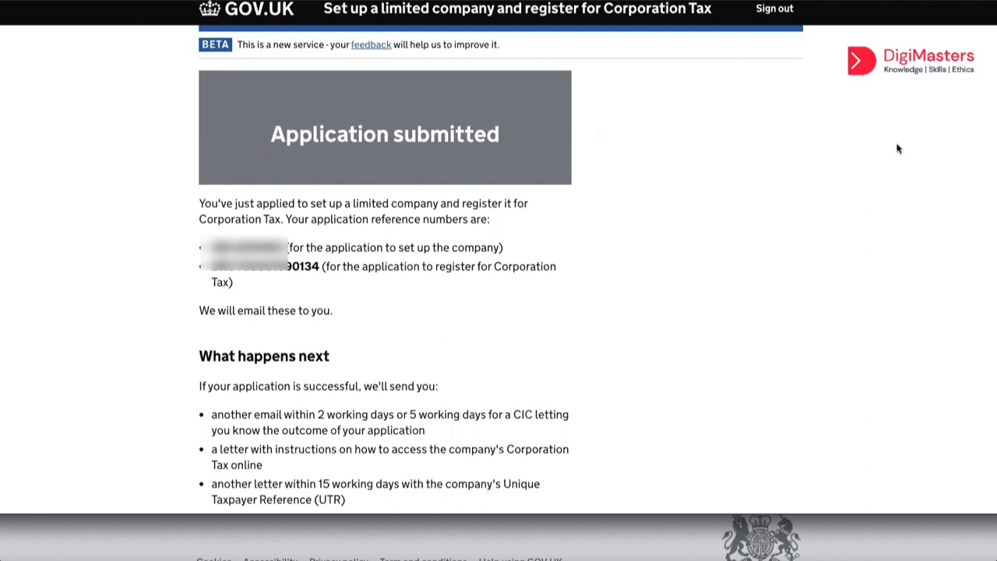
scroll(312, 215, "down", 3)
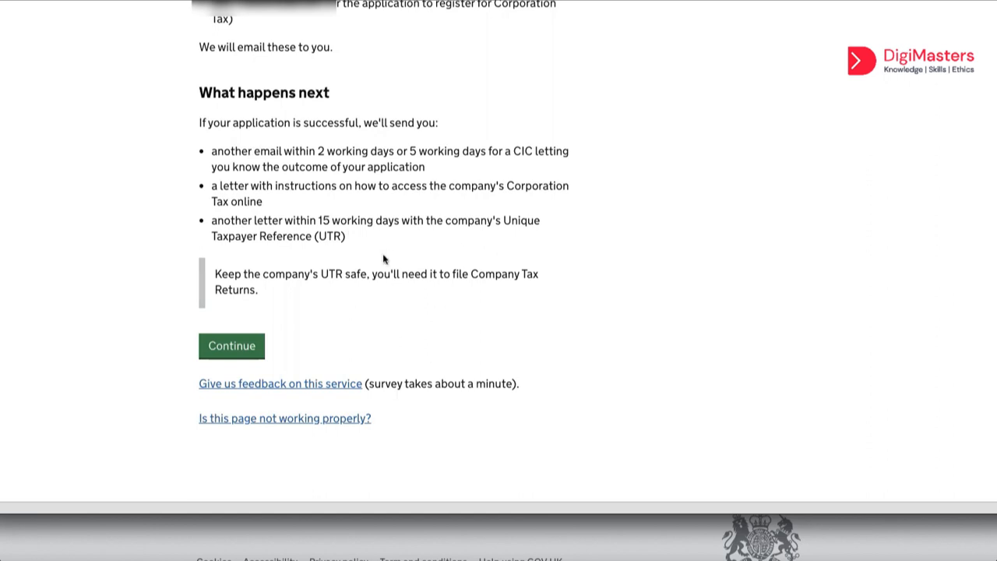